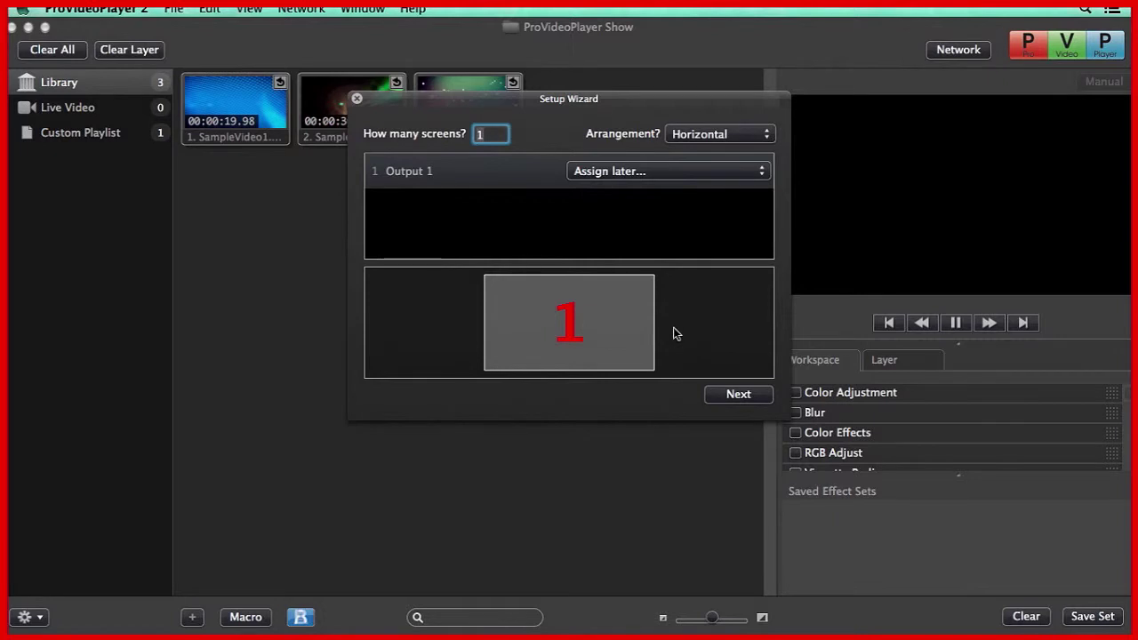
Set the number of screens to 2 in the Setup Wizard.
click(256, 8)
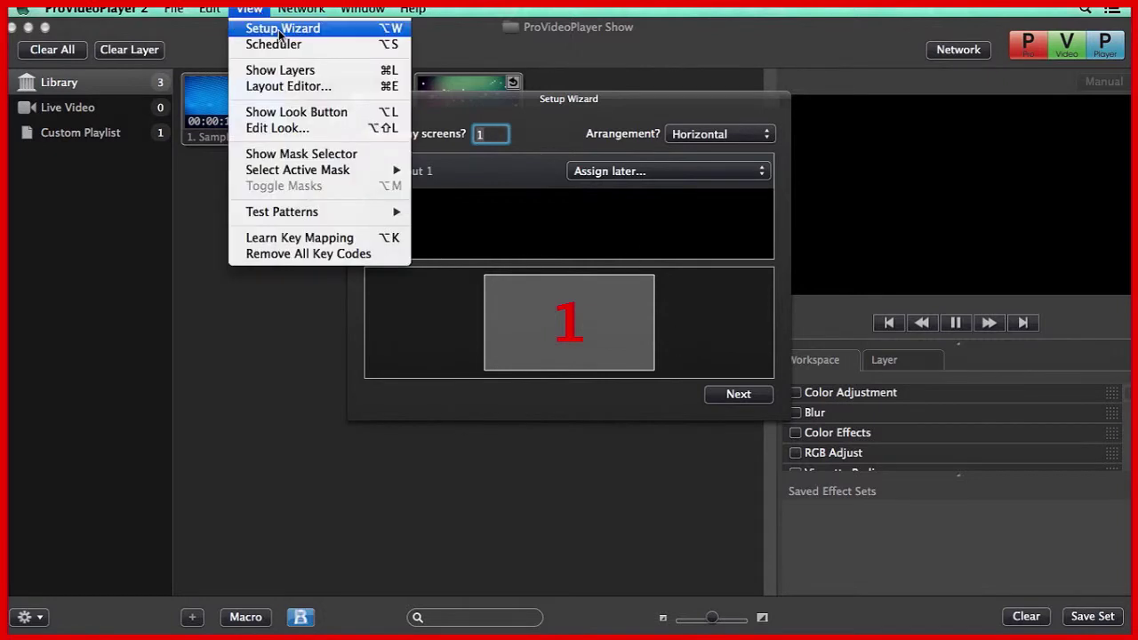
click(266, 418)
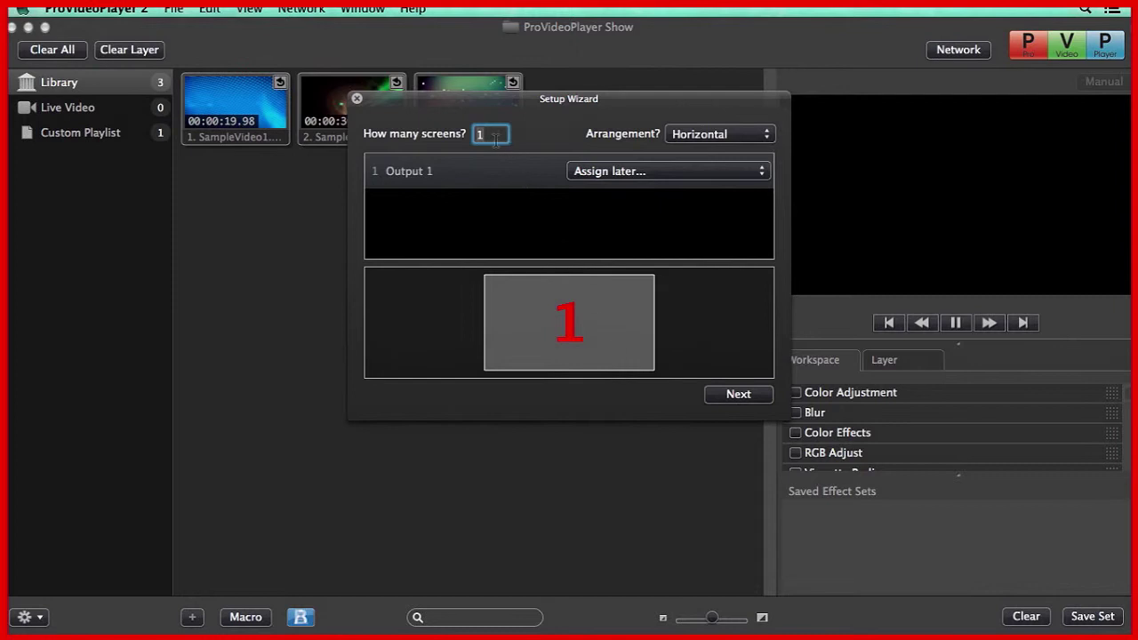
key(BackSpace)
text(2)
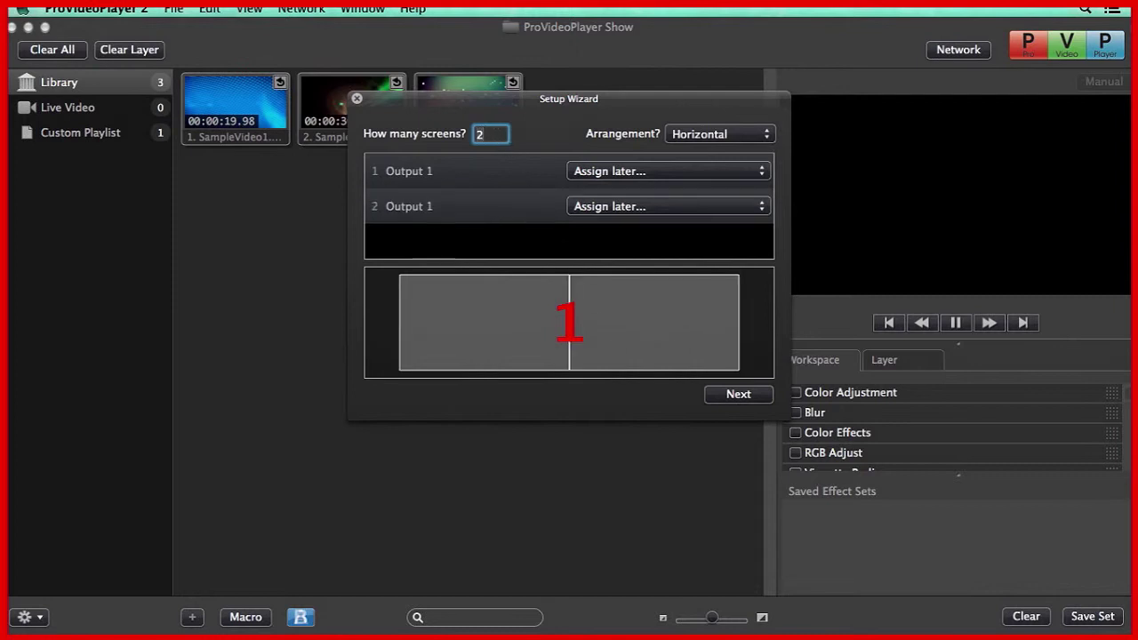
Try the DELL ST2320L on the first screen, and return both screens to Assign later with a 1920 × 1080 output size.
click(654, 175)
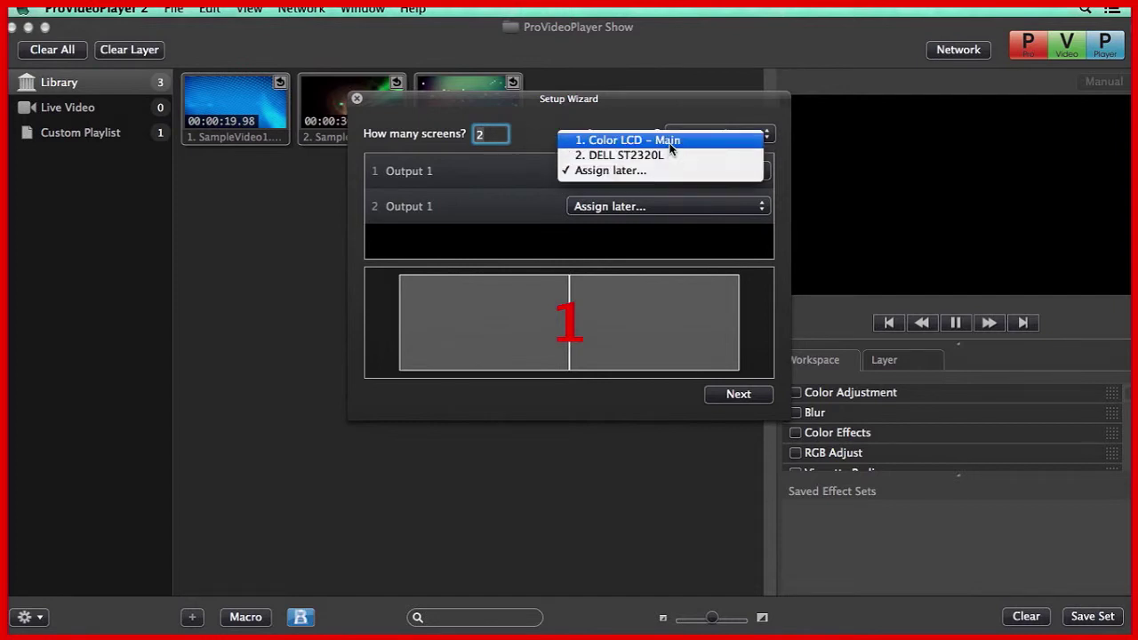
click(670, 156)
click(671, 171)
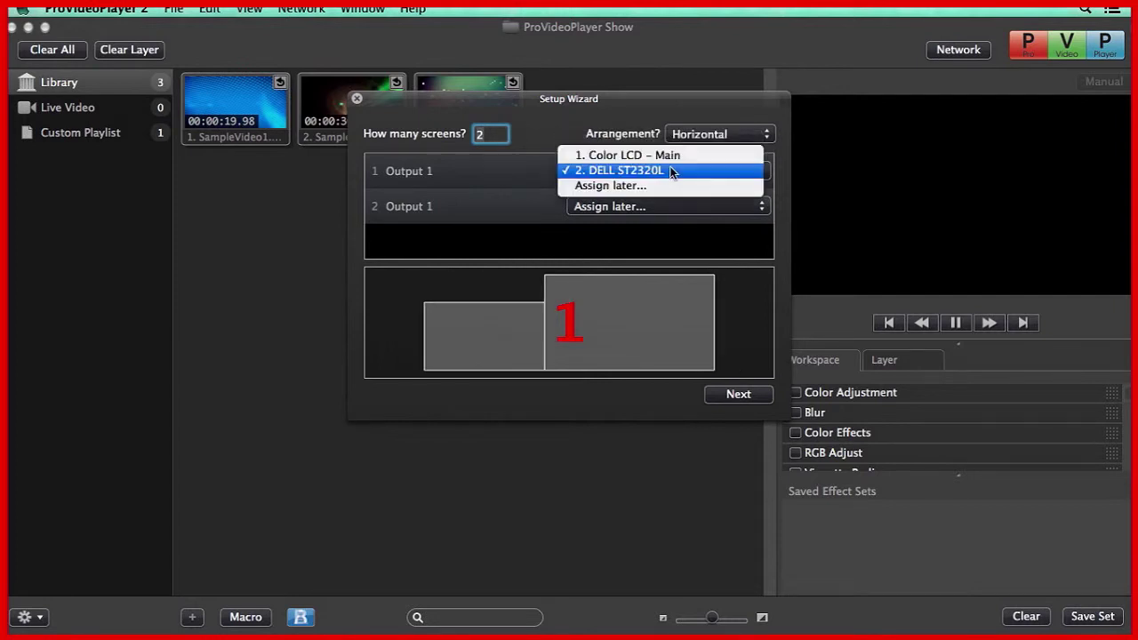
click(662, 185)
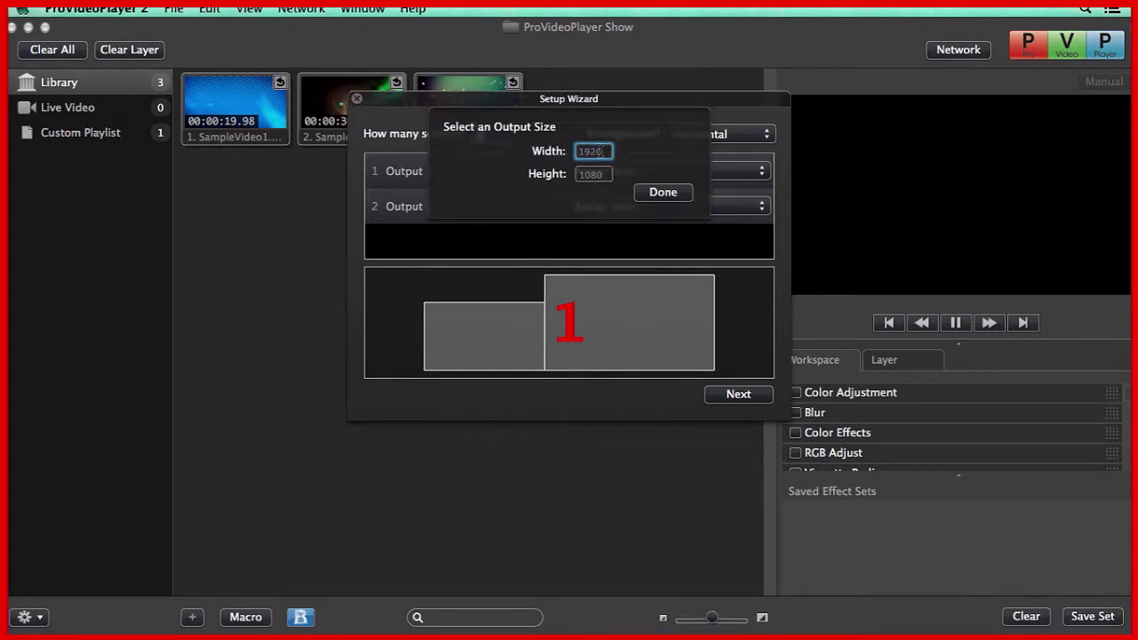
click(672, 197)
click(672, 206)
click(672, 207)
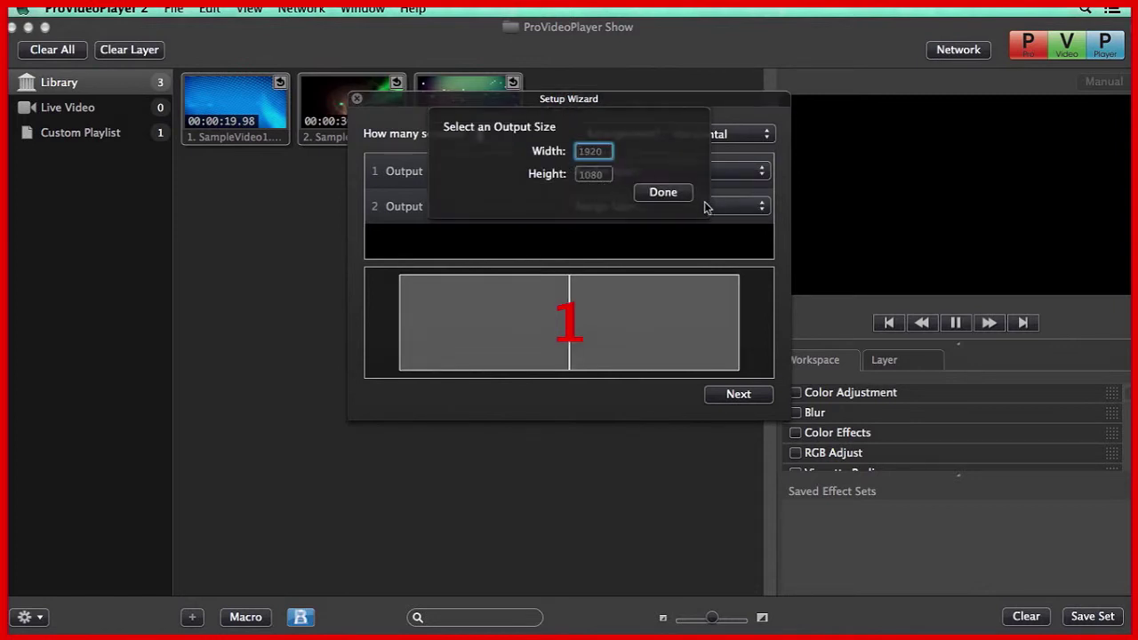
click(674, 193)
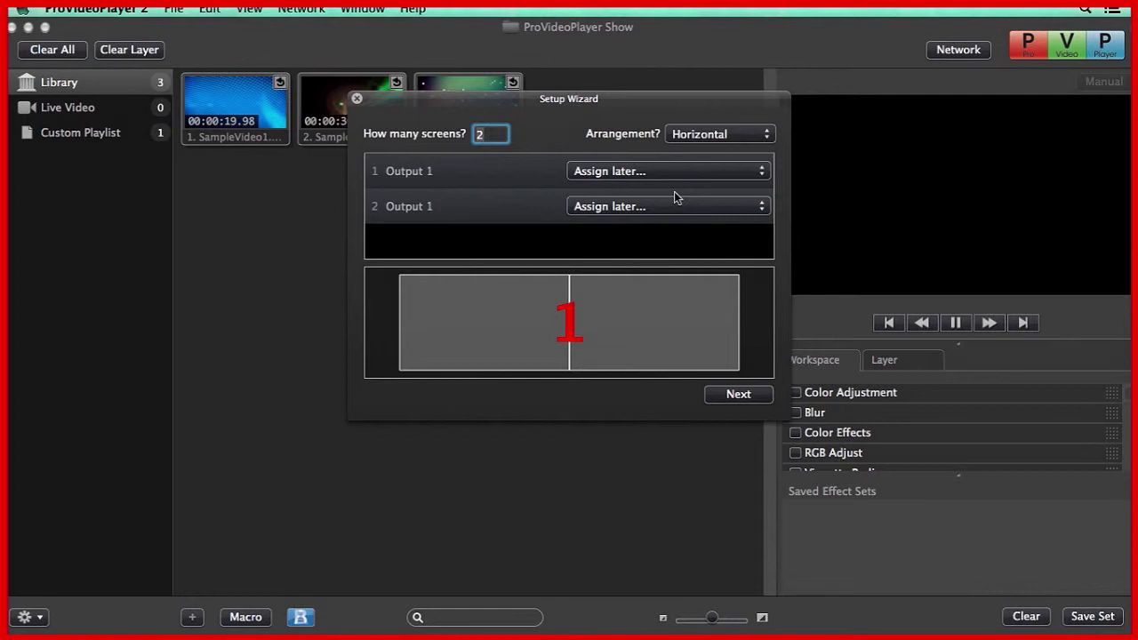
Set the screen arrangement to Vertical and finish the wizard with the default layer set to Tile.
click(734, 133)
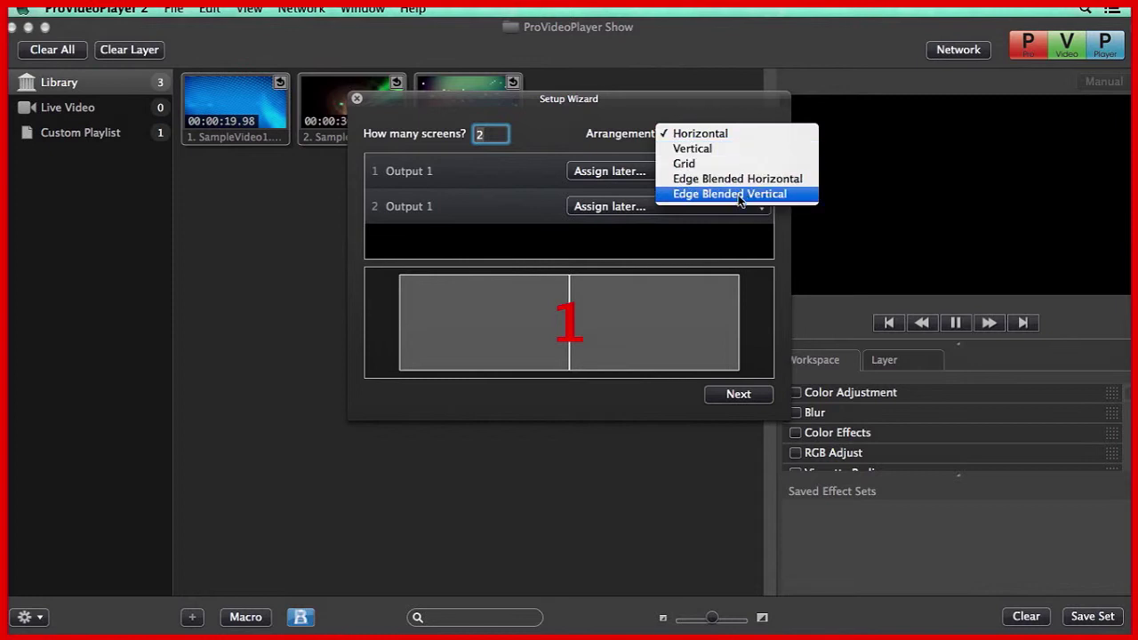
click(734, 148)
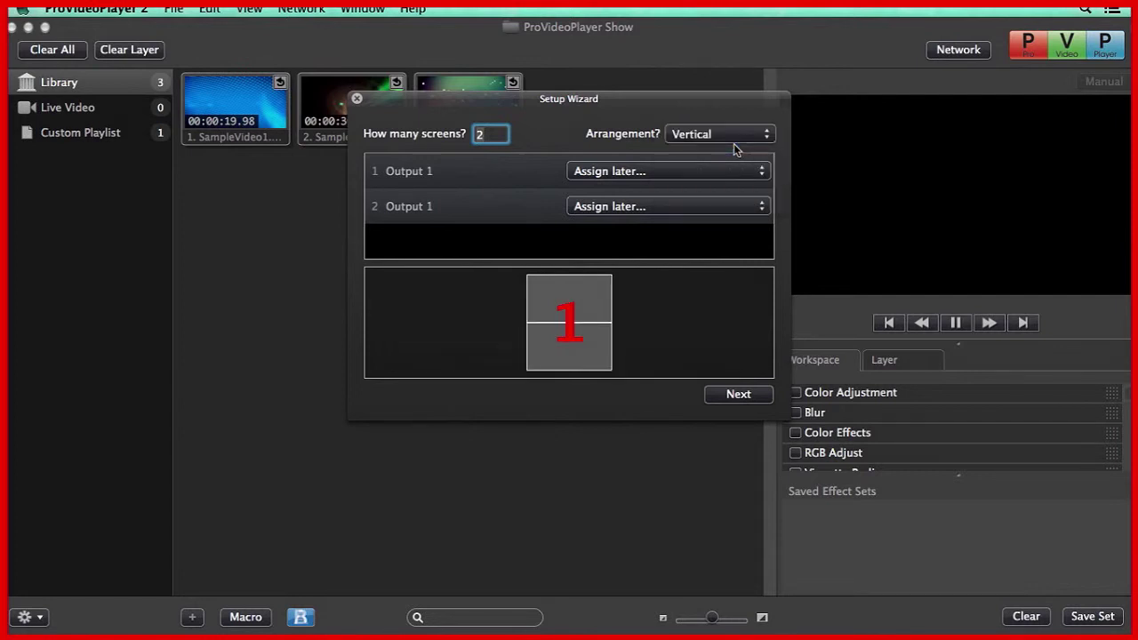
click(742, 396)
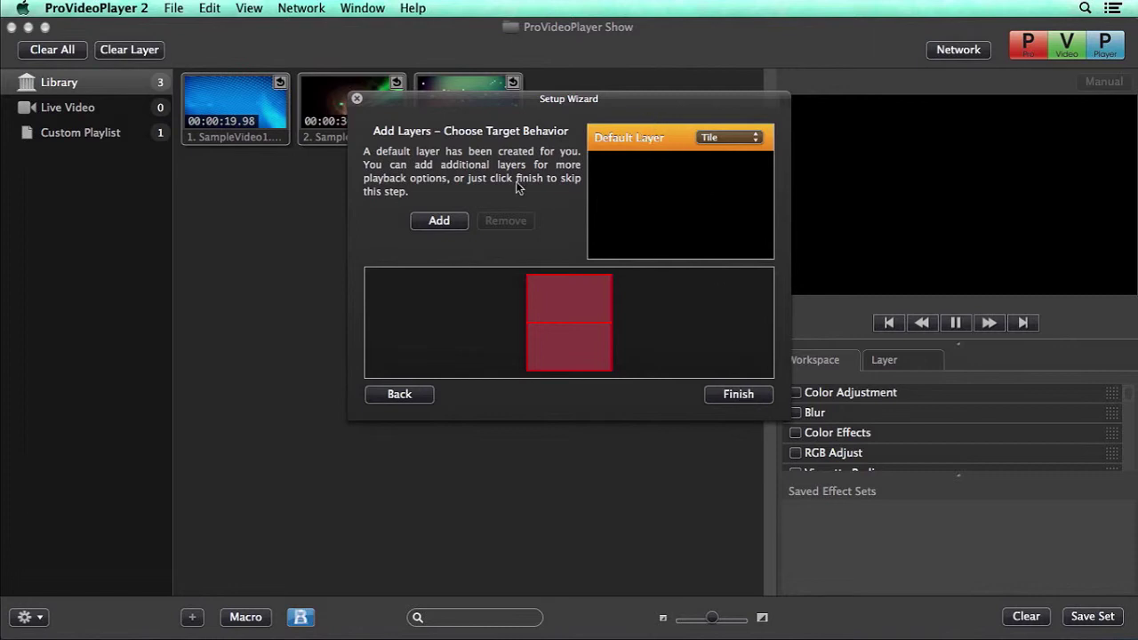
click(737, 396)
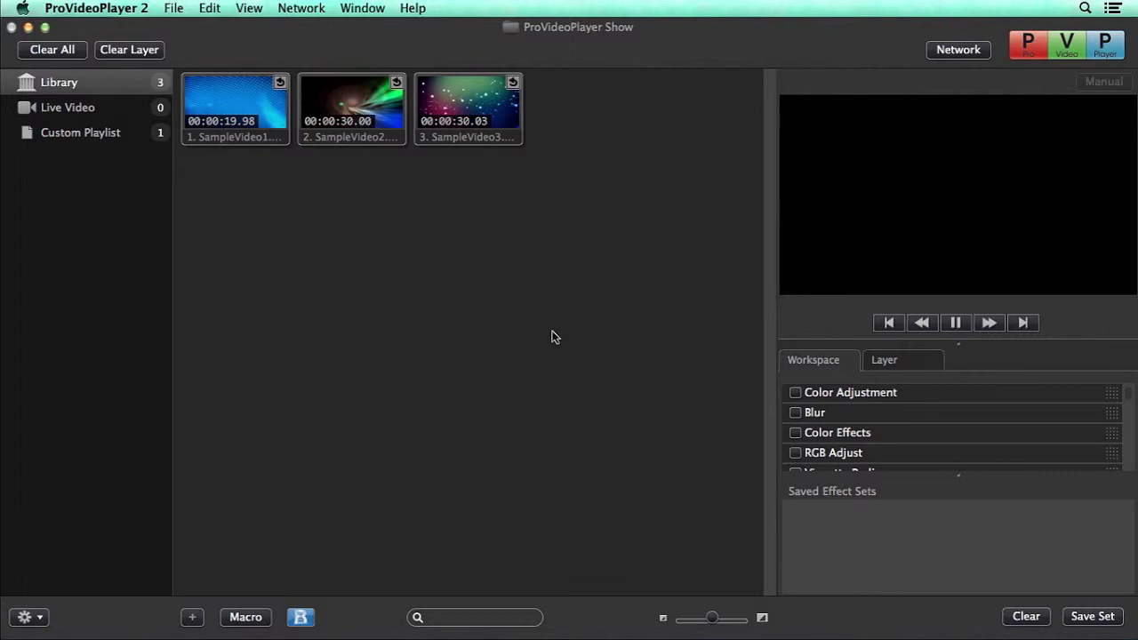
View the Custom Playlist contents and look at the effects available for the layer and the workspace.
click(99, 111)
click(104, 136)
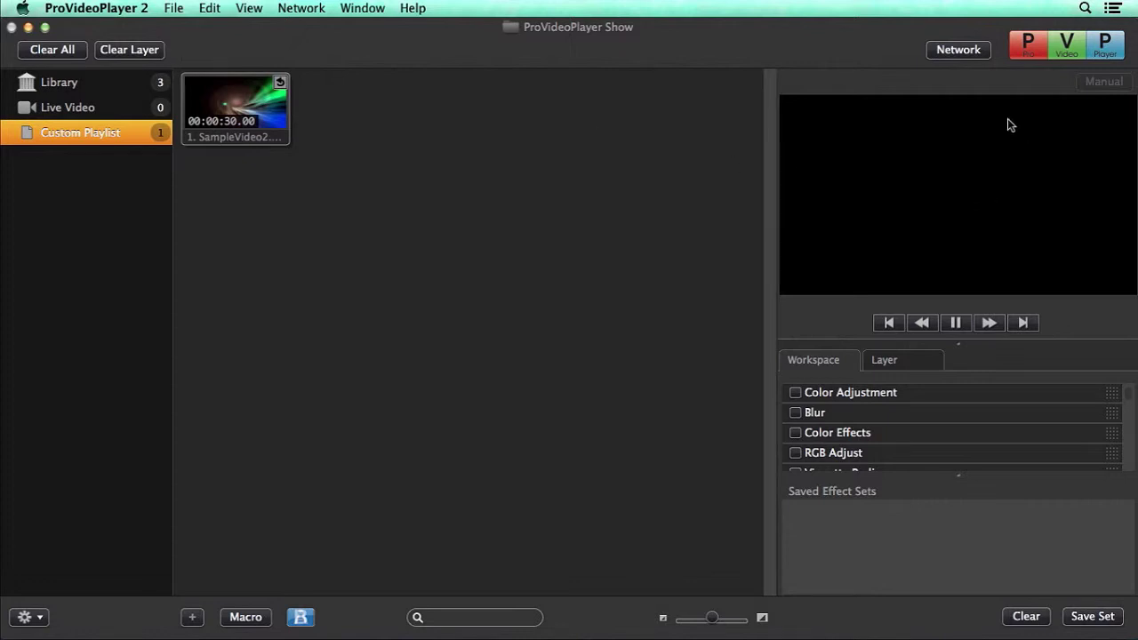
click(911, 366)
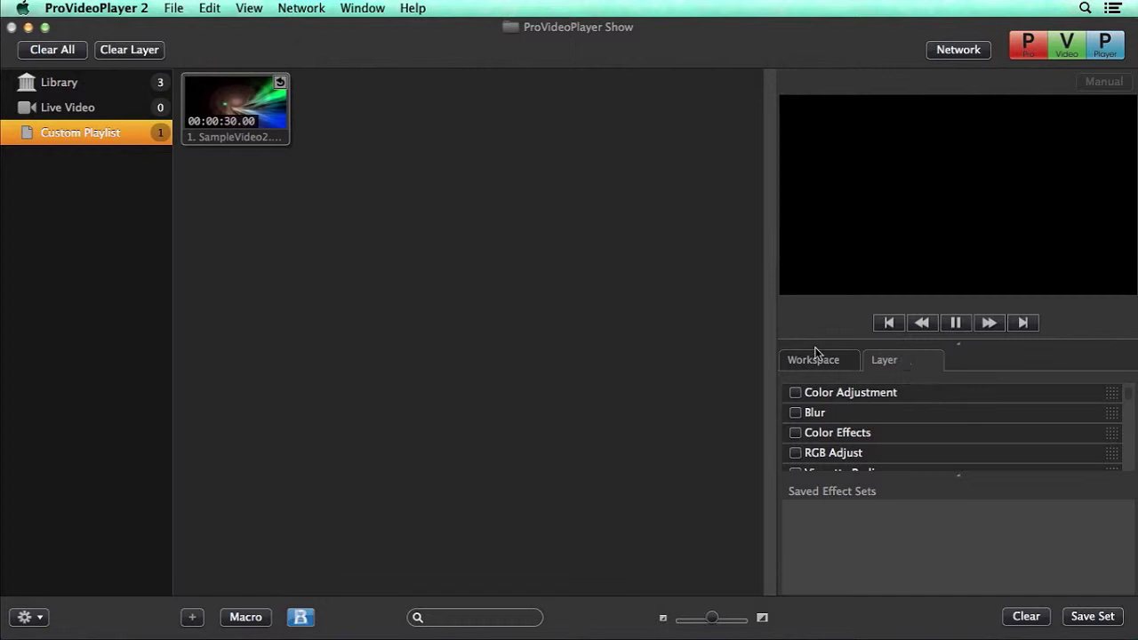
click(842, 363)
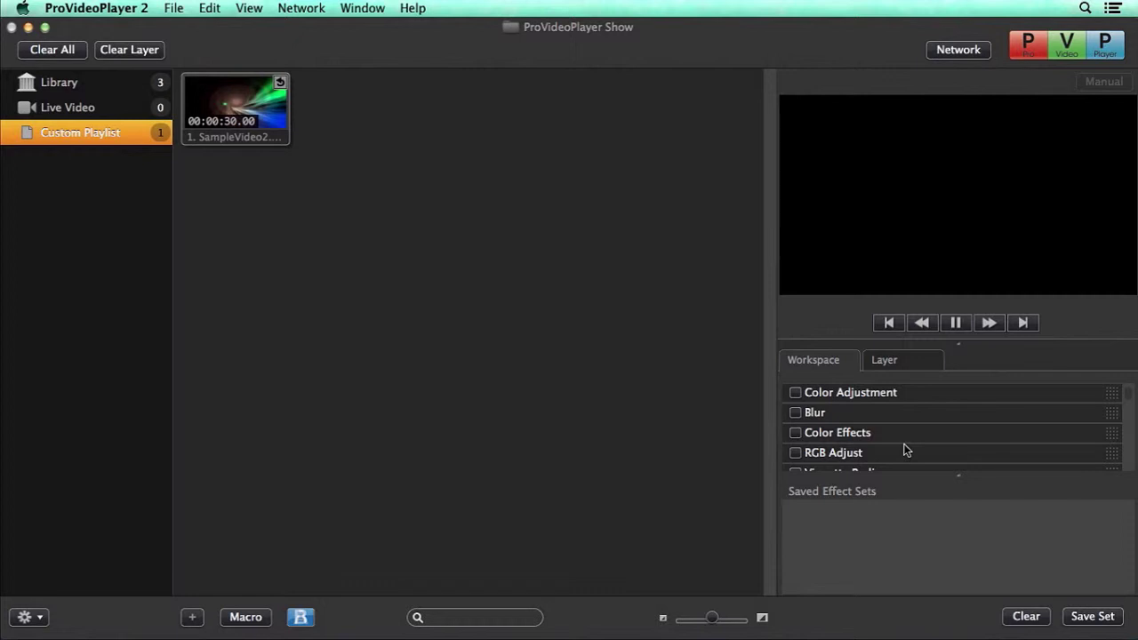
Show the layers above the media clips and open the layout for editing, checking its layers and outputs.
click(250, 9)
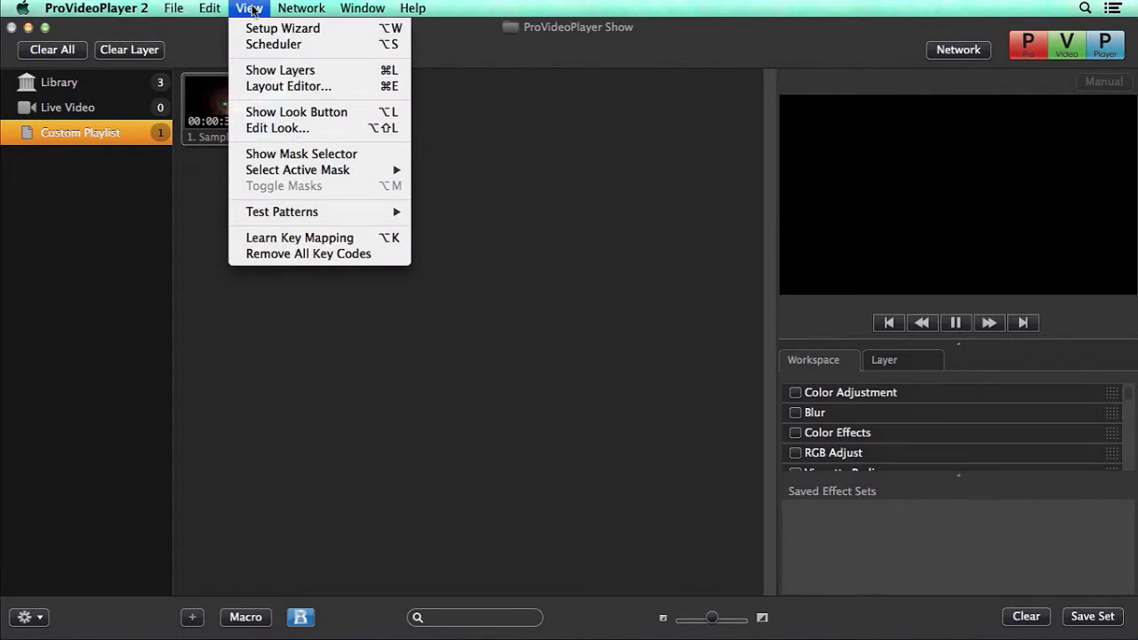
click(275, 69)
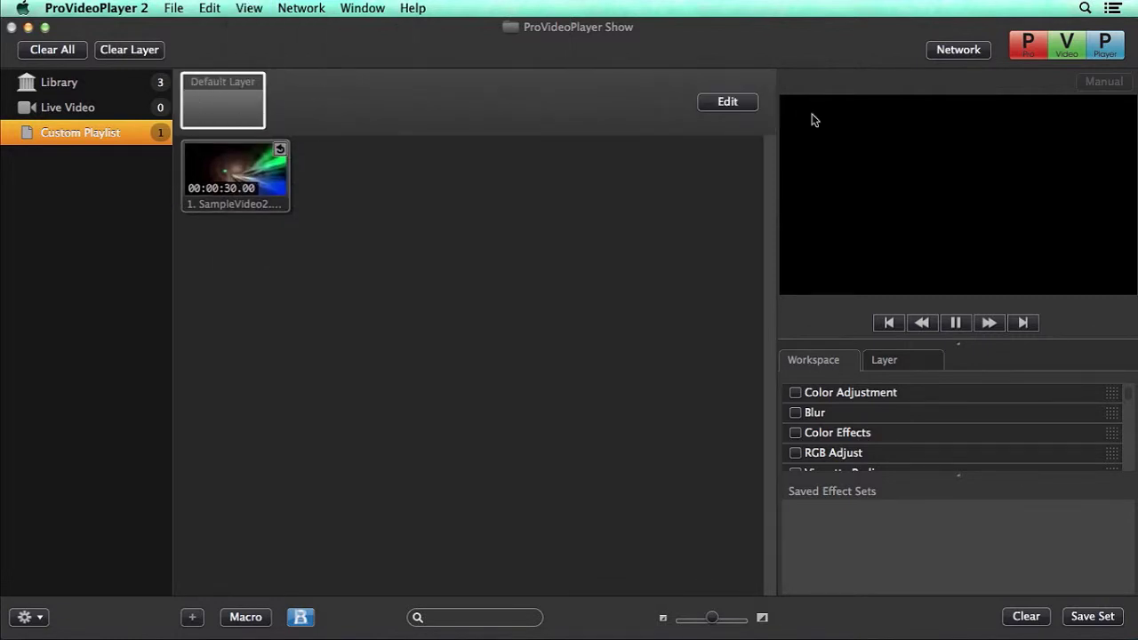
click(720, 105)
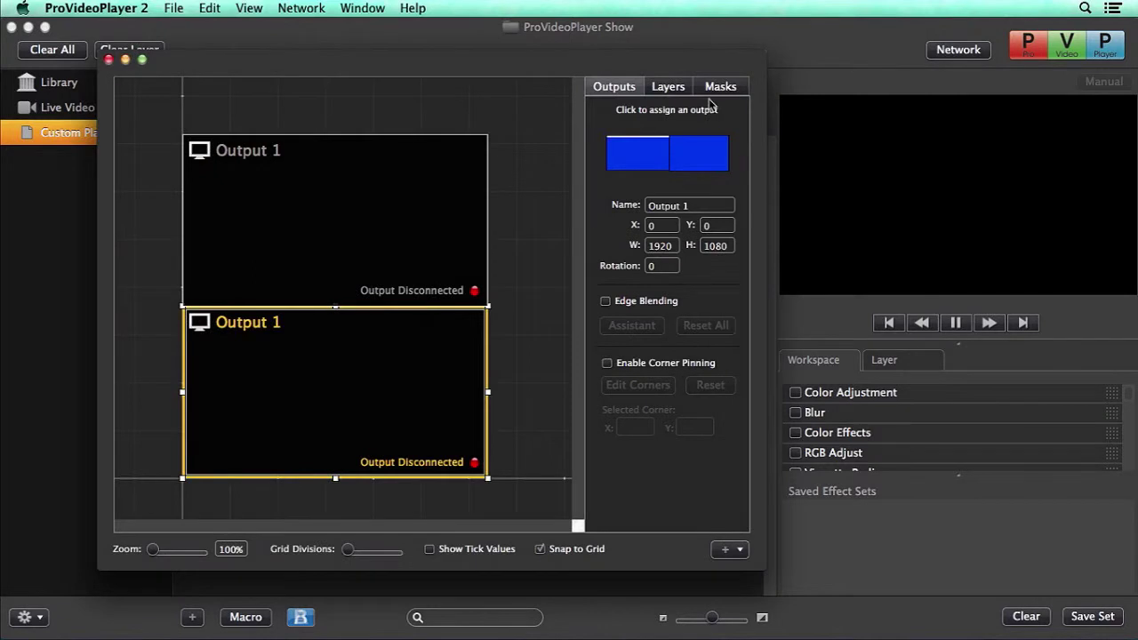
click(665, 88)
click(629, 87)
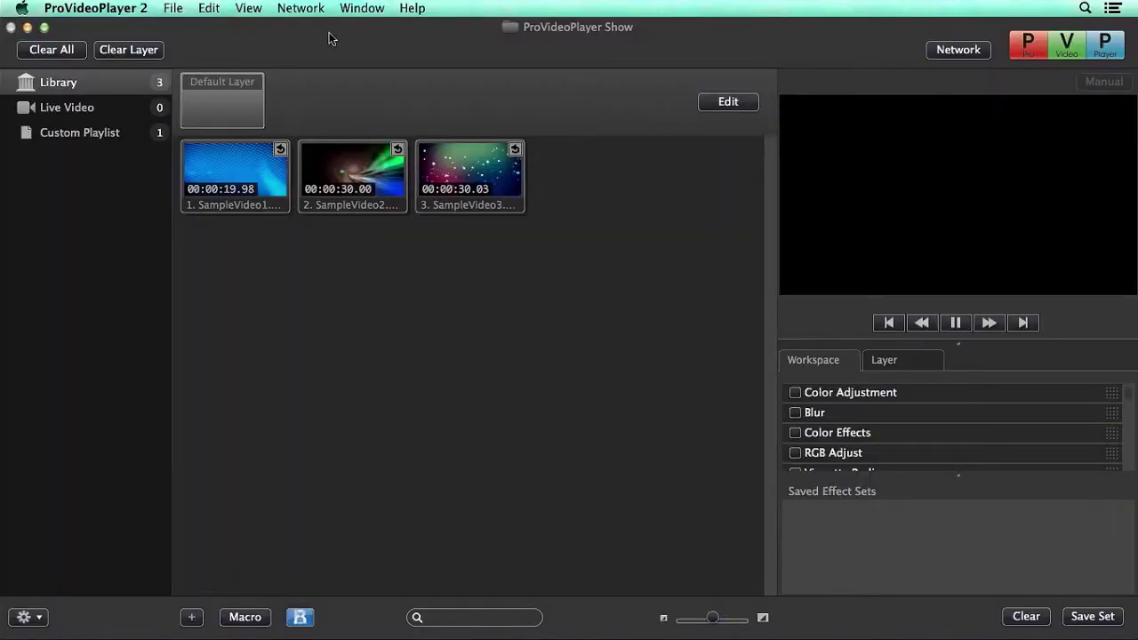
In the layout, assign the DELL ST2320L display to the upper output and the Color LCD to the lower output.
click(242, 13)
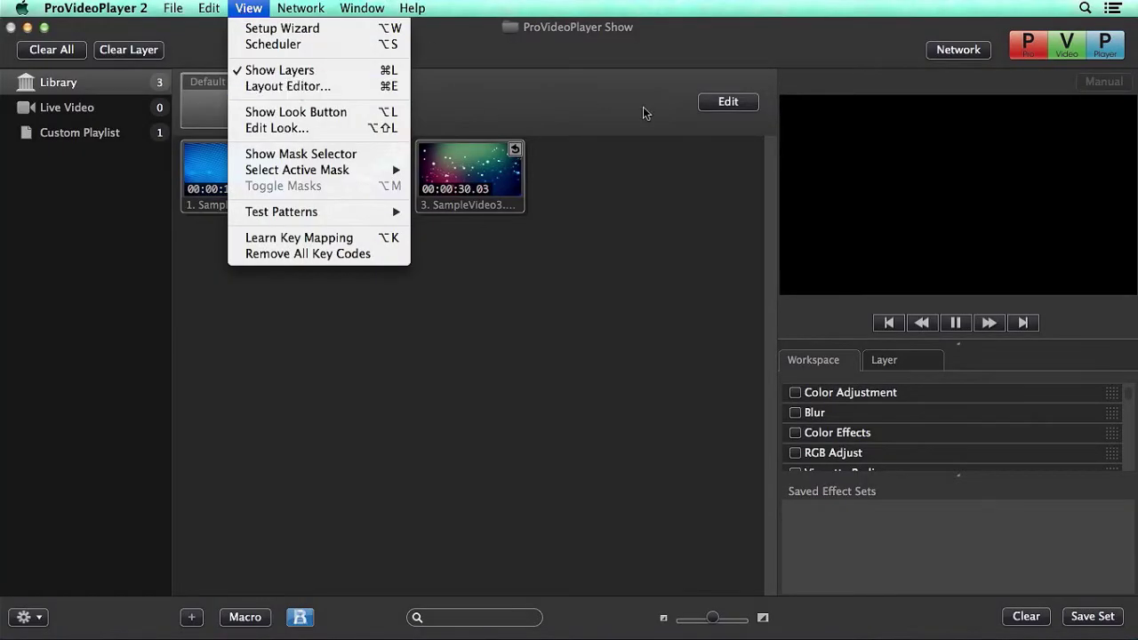
click(702, 111)
click(711, 106)
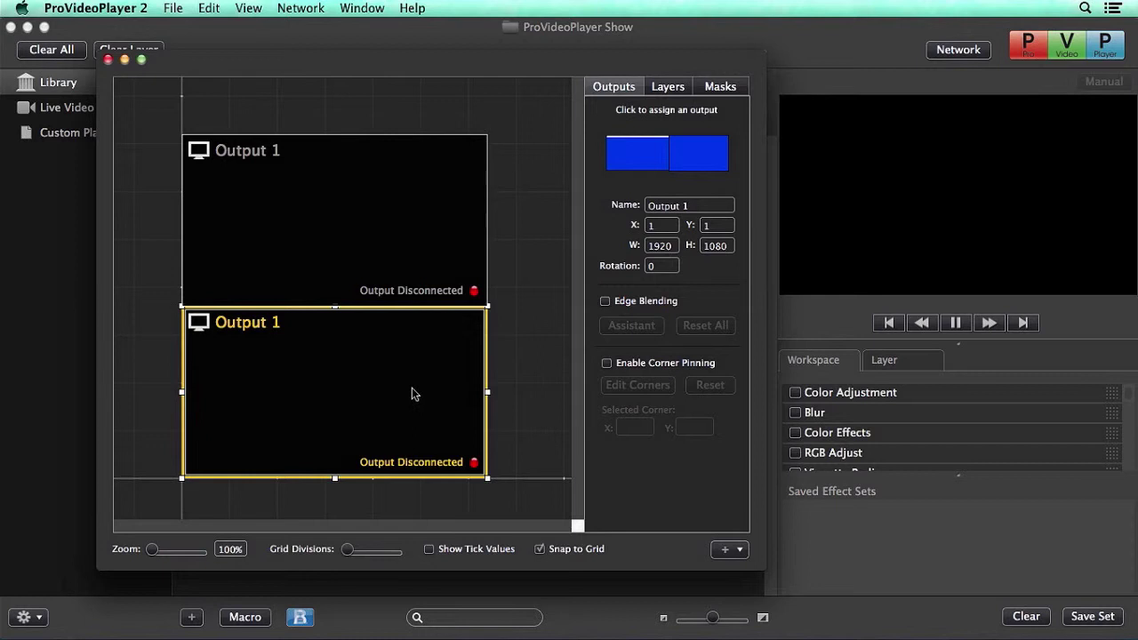
click(394, 237)
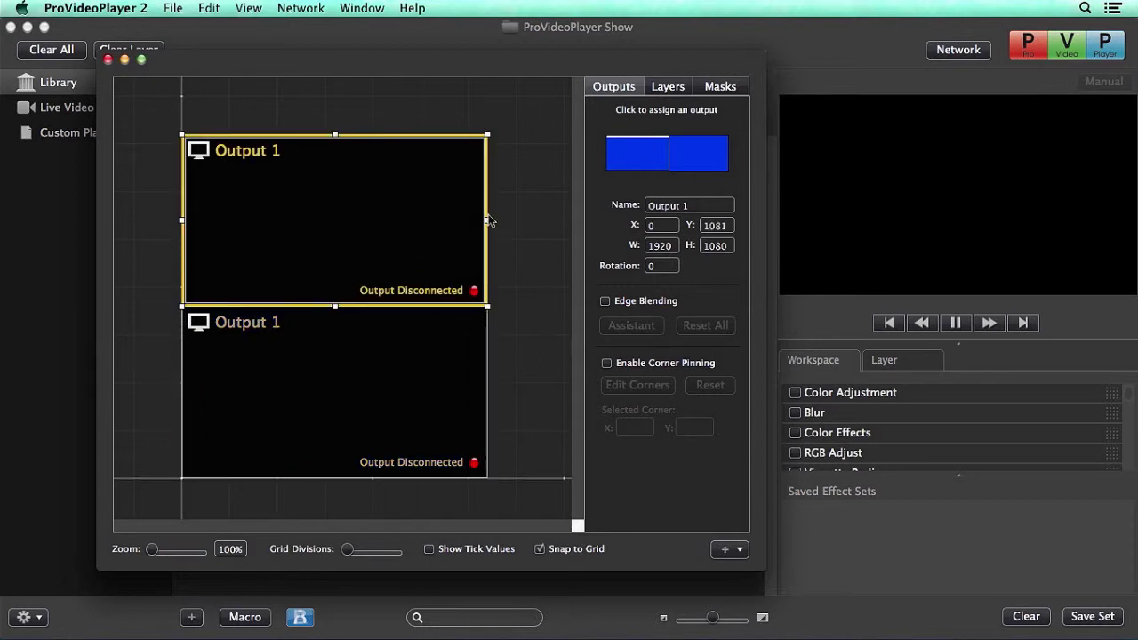
click(637, 161)
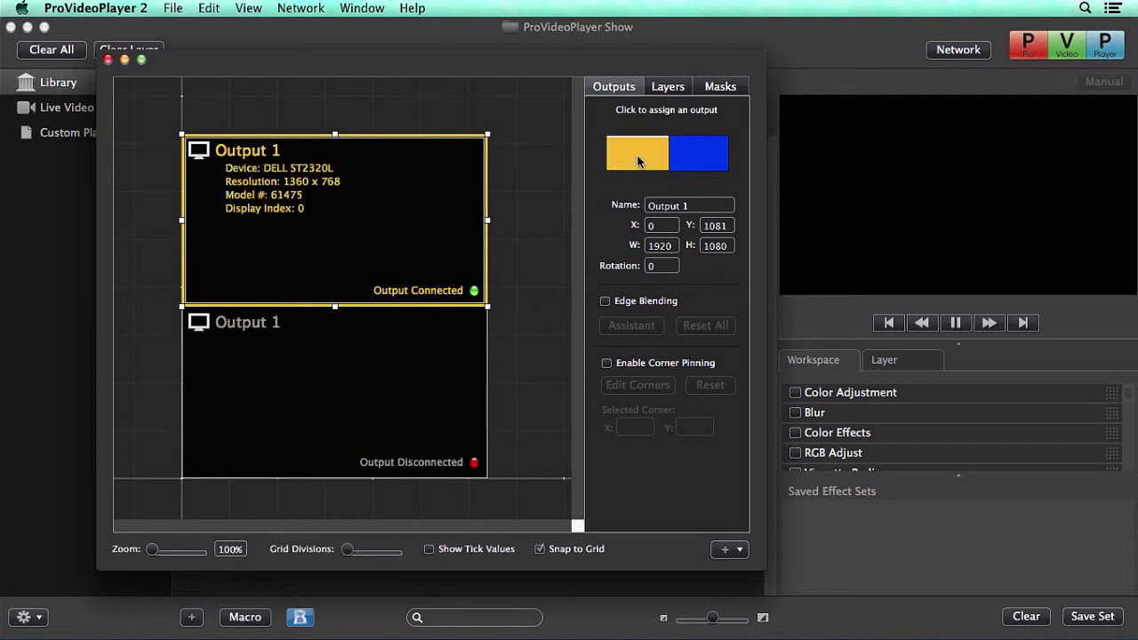
double_click(397, 382)
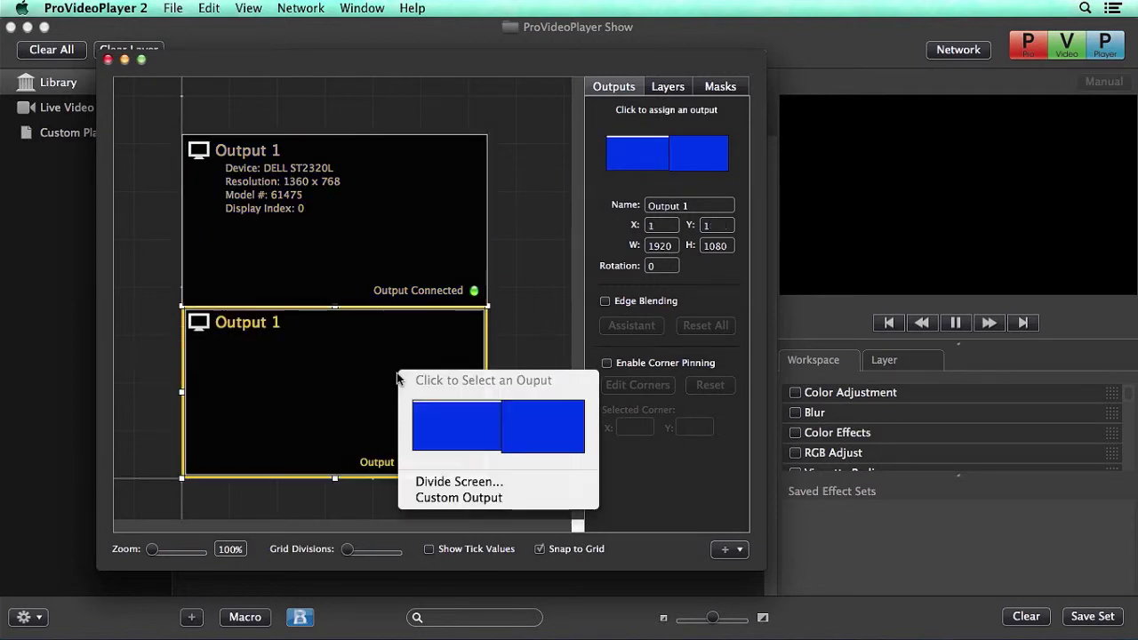
click(544, 442)
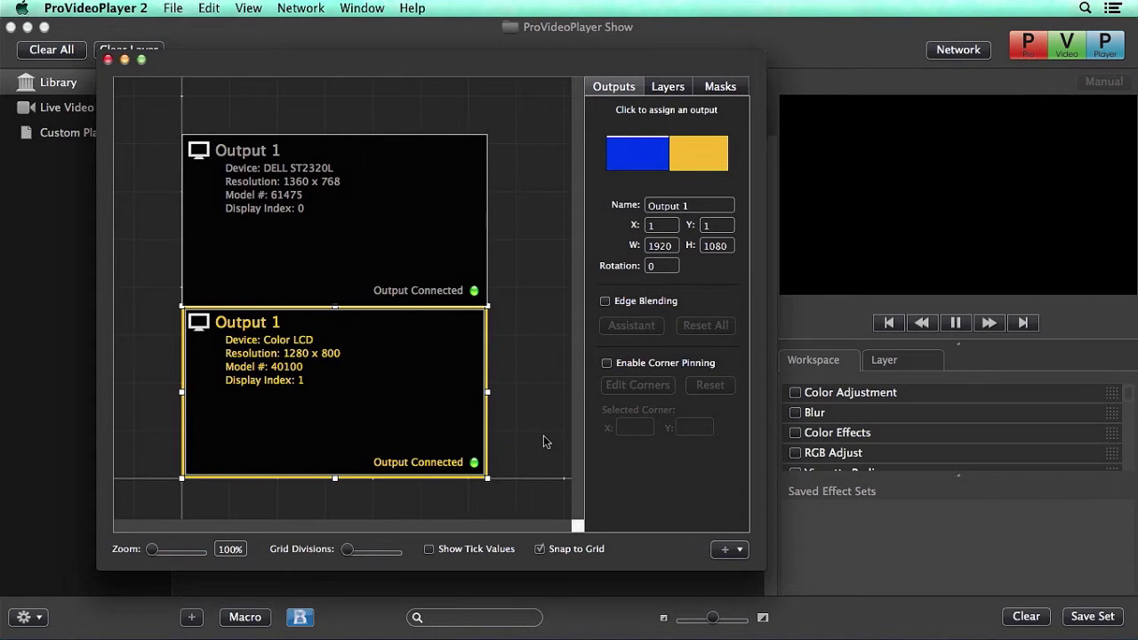
Check the layout's default targets, preview SampleVideo3 on the Default Layer, and clear that layer.
click(661, 90)
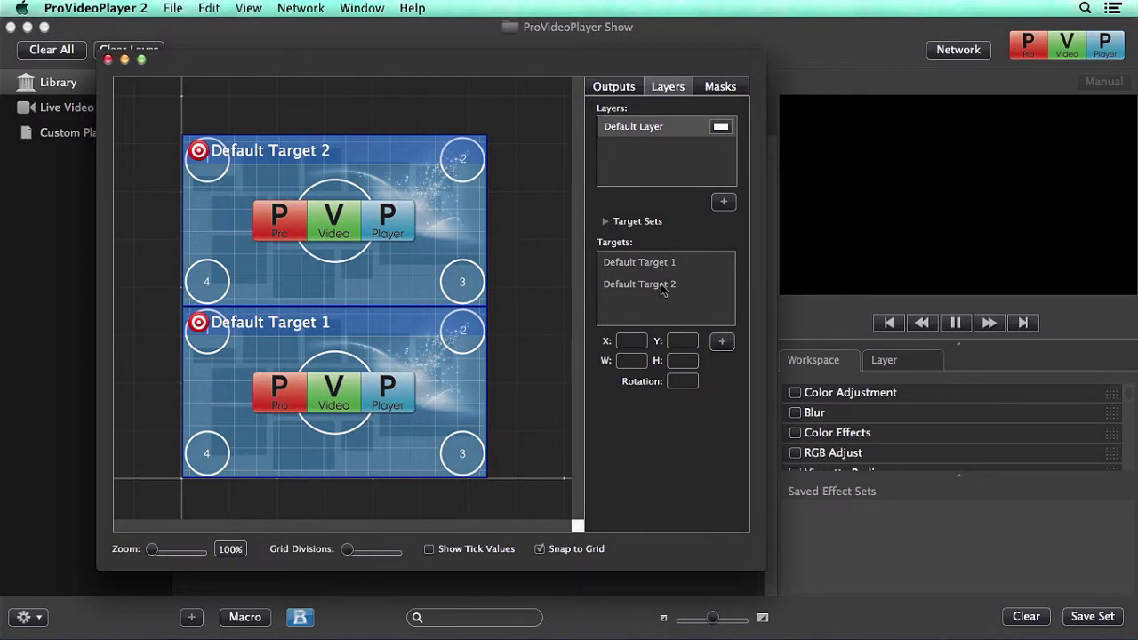
click(107, 59)
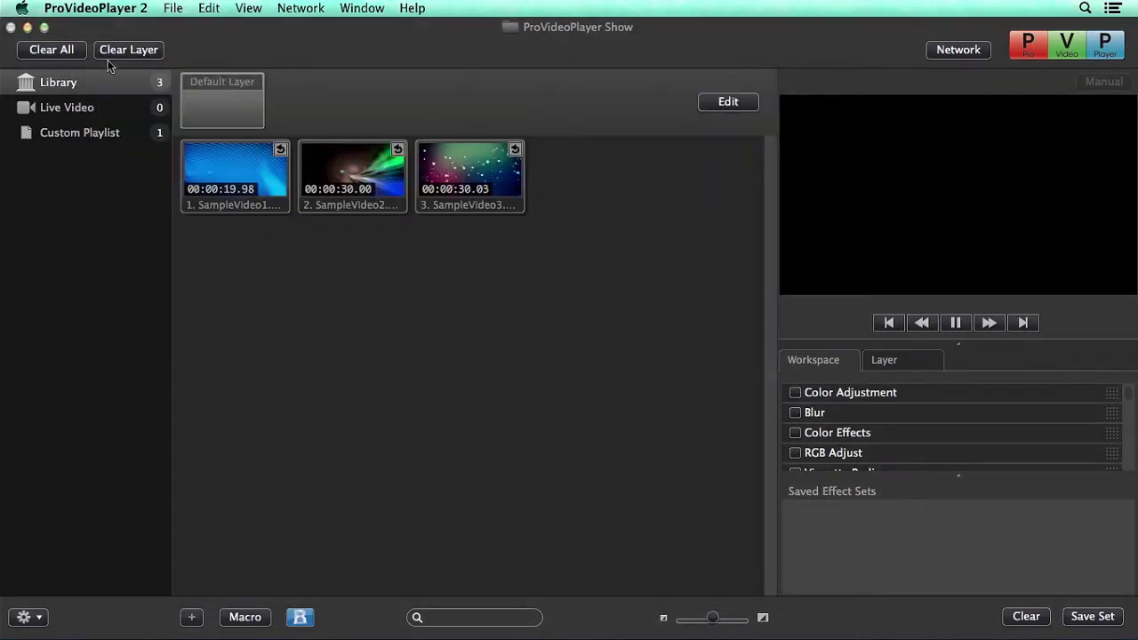
click(228, 120)
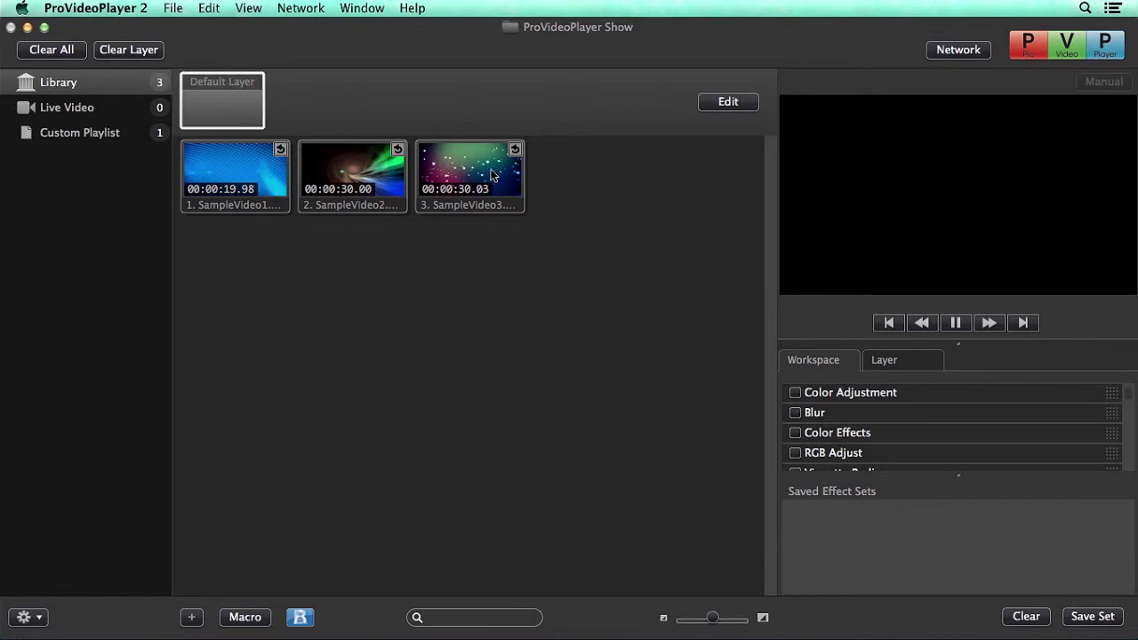
click(494, 175)
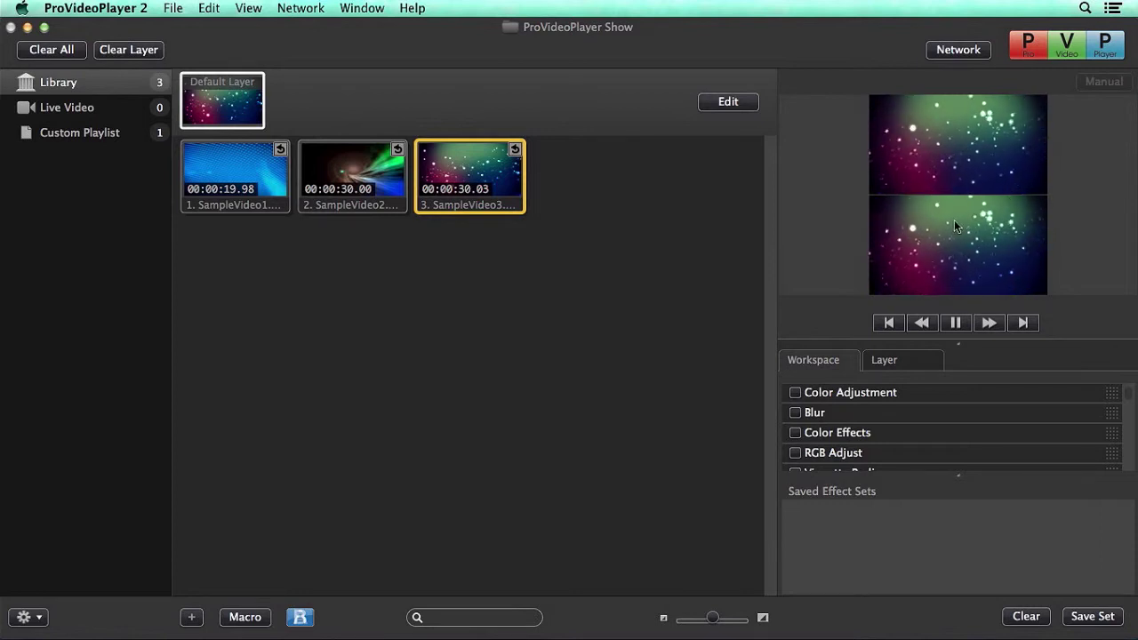
click(135, 50)
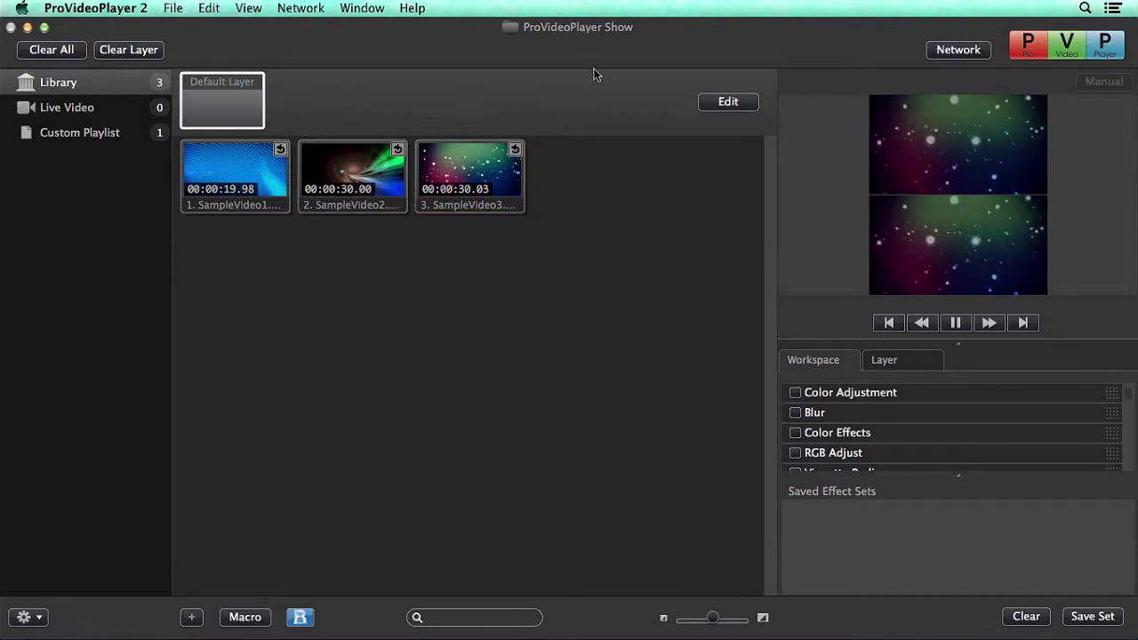
Add a second layer to the layout and stretch its target upward over both outputs to about 1920 × 2179, and close the layout.
click(725, 103)
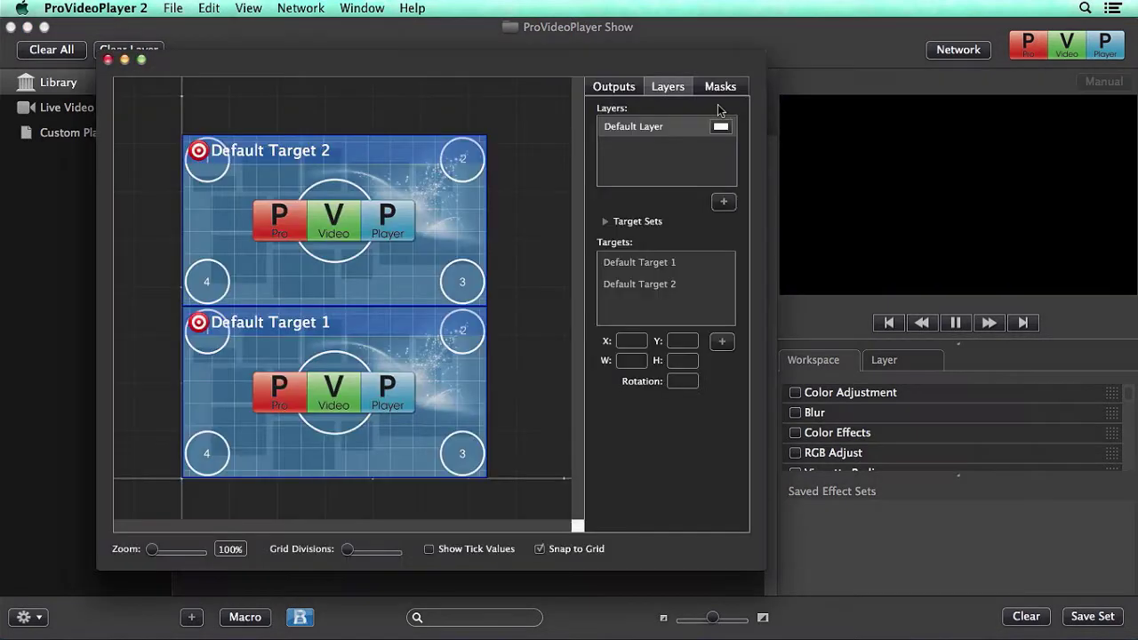
click(722, 204)
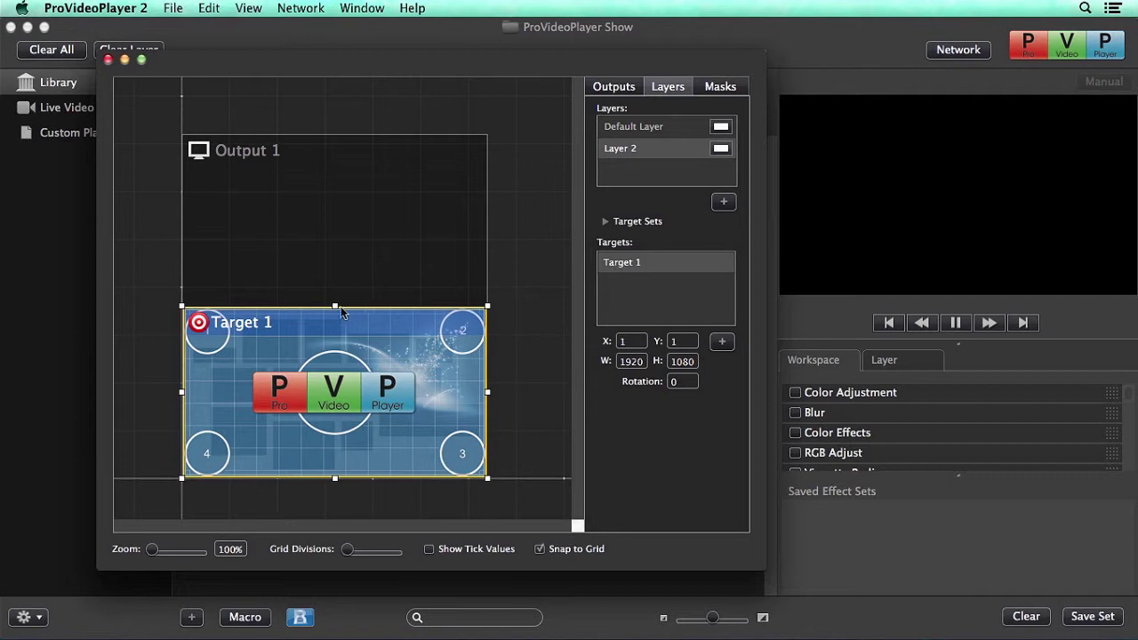
drag(336, 306, 352, 136)
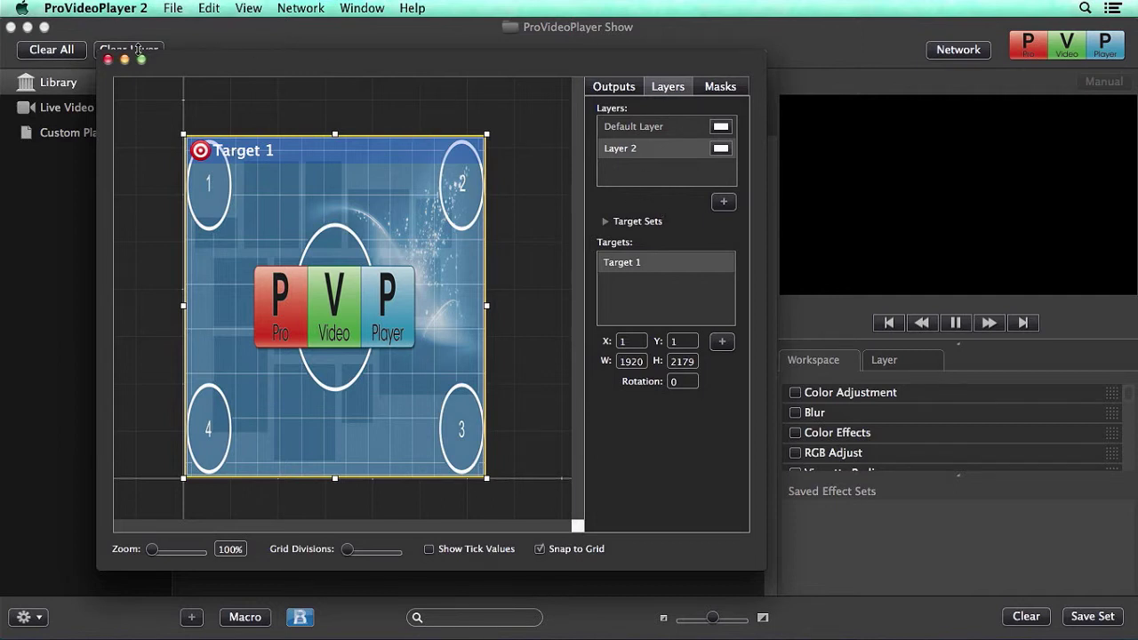
click(108, 59)
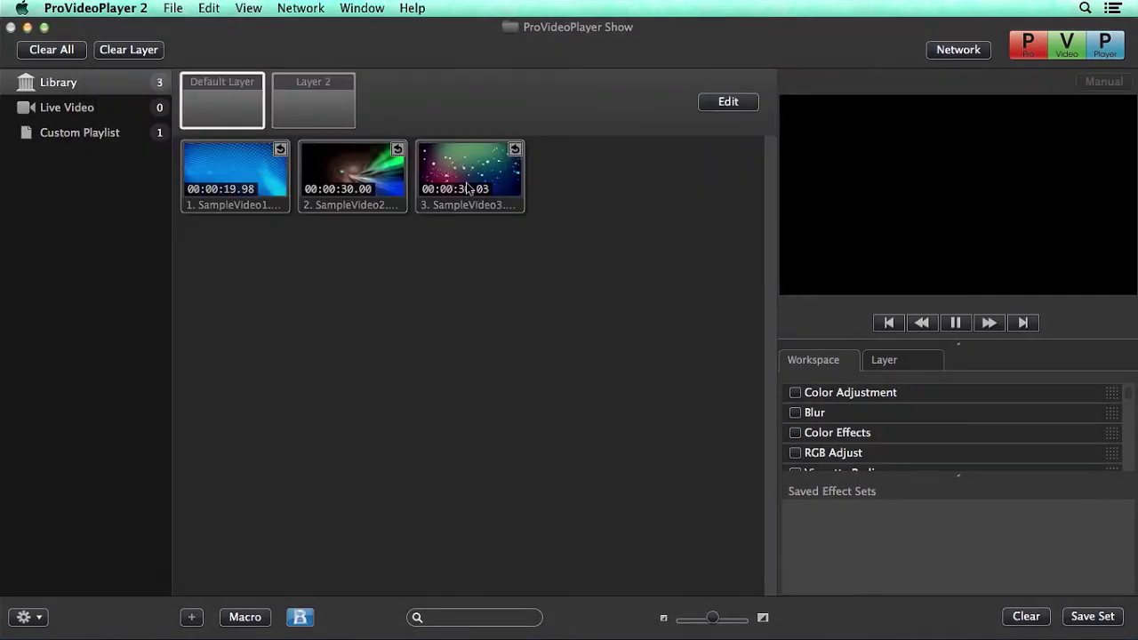
Preview SampleVideo3 on Layer 2 across both outputs, and clear that layer.
click(342, 111)
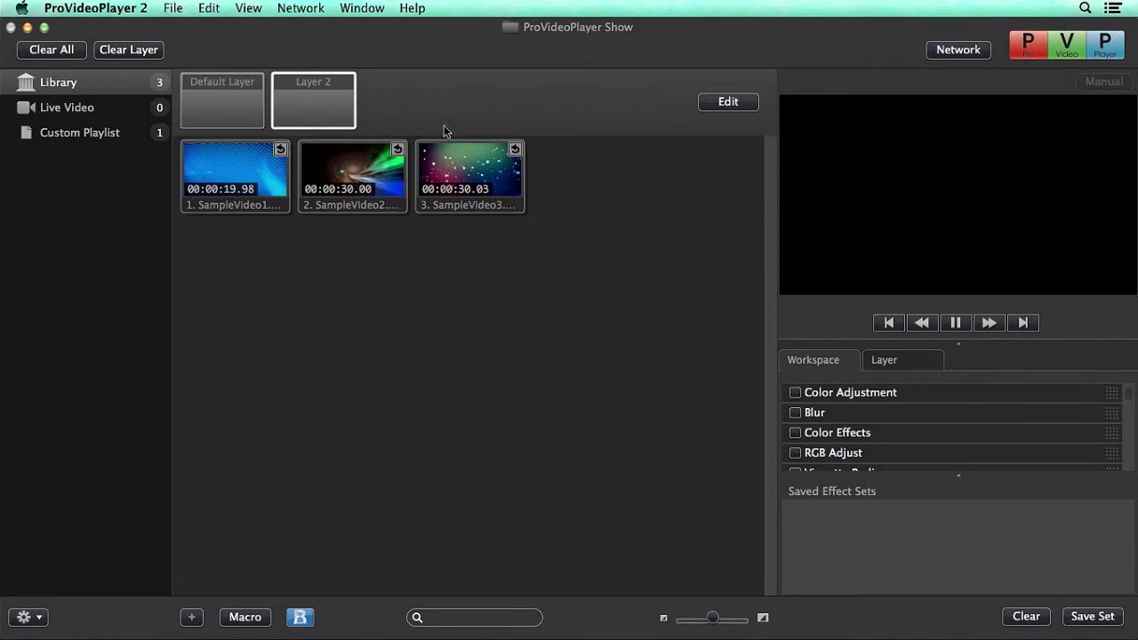
click(495, 187)
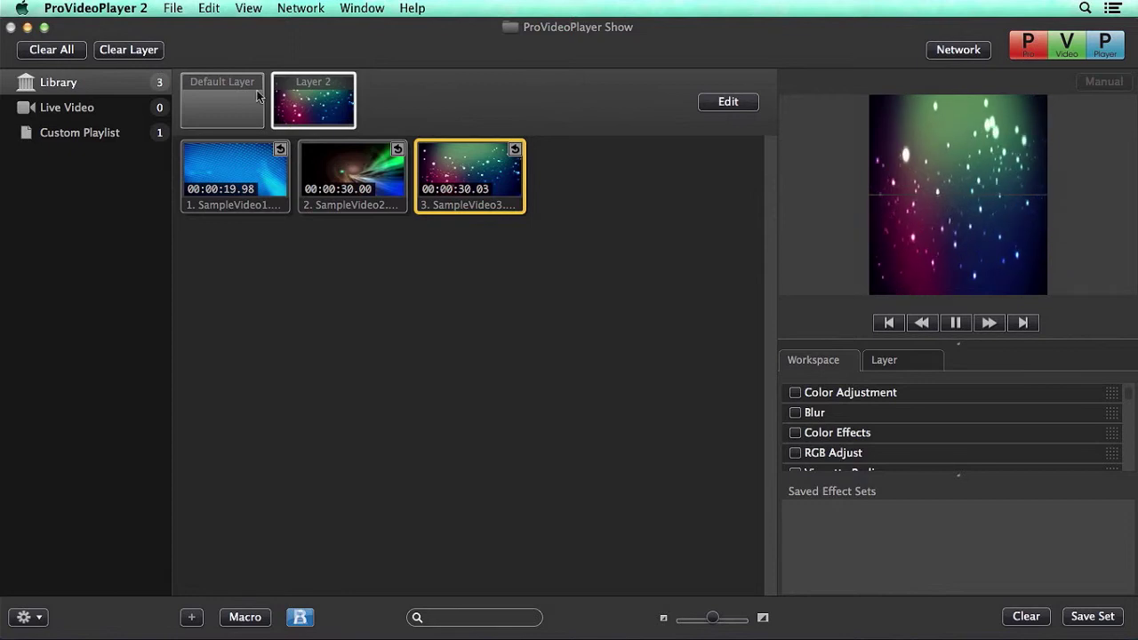
click(128, 50)
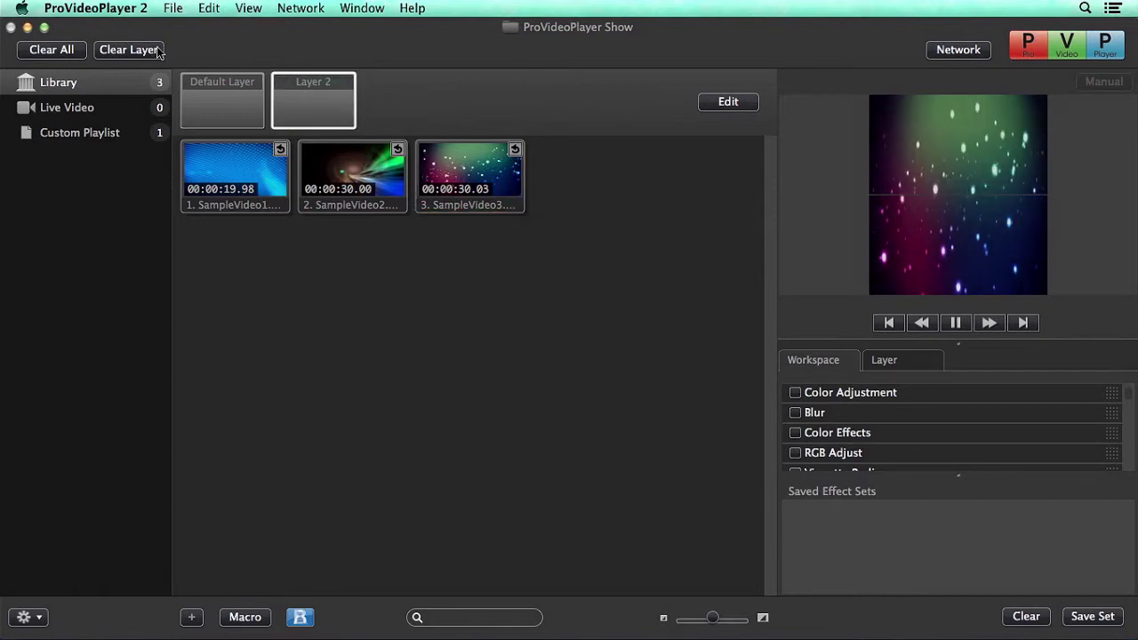
In the layout, move the DELL ST2320L output to about X 1437, Y 1227 and shrink the Color LCD output to about 1195 × 709.
click(728, 102)
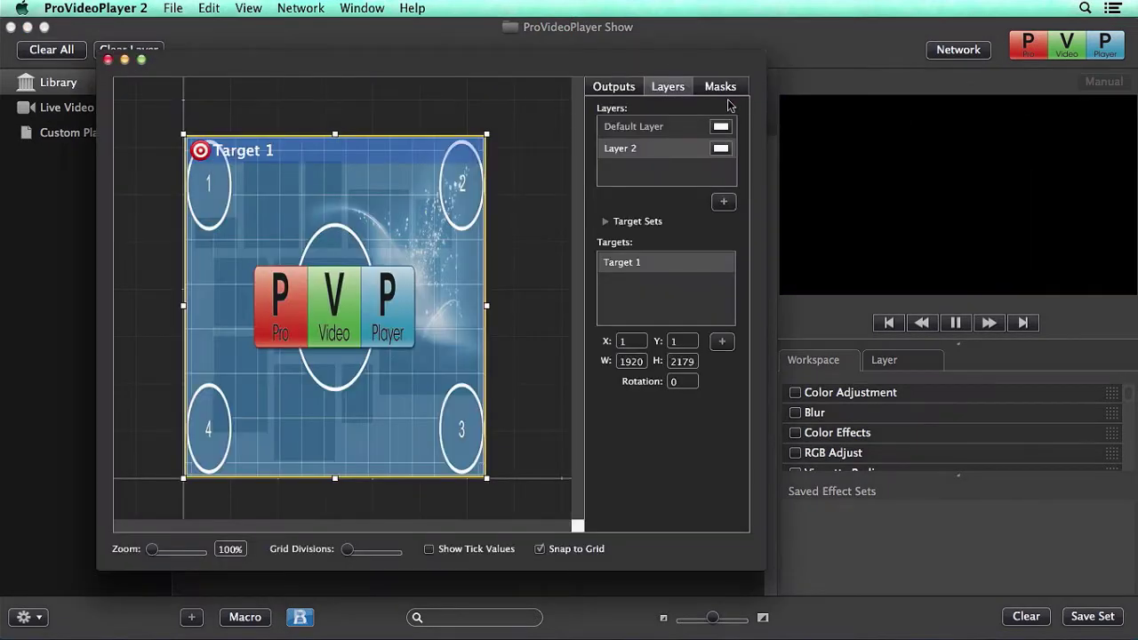
click(603, 87)
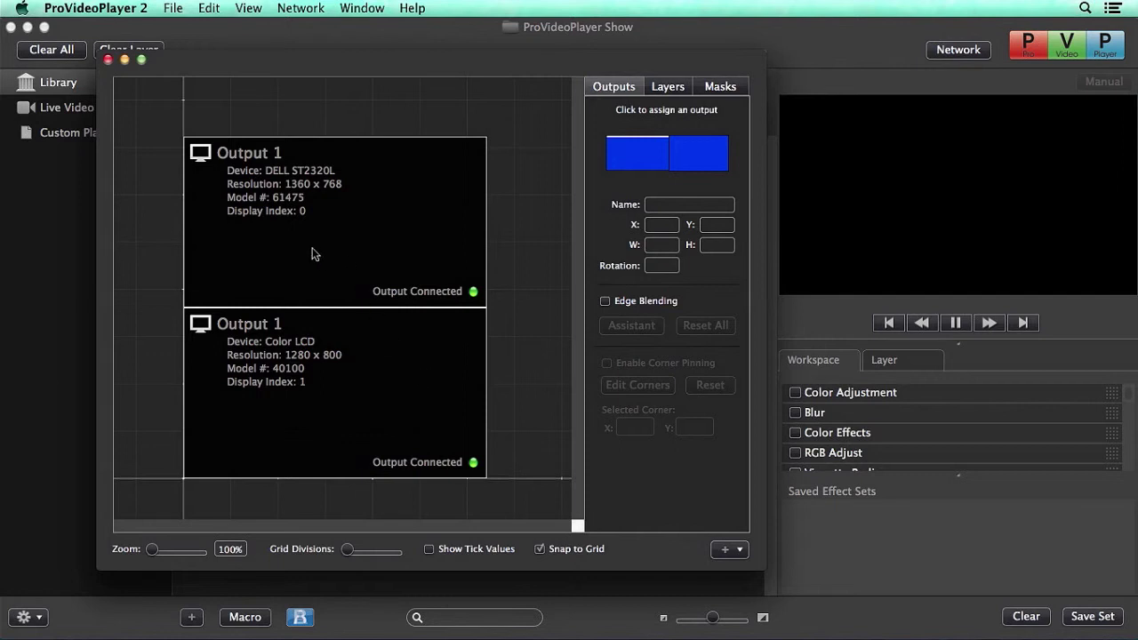
drag(312, 249, 467, 236)
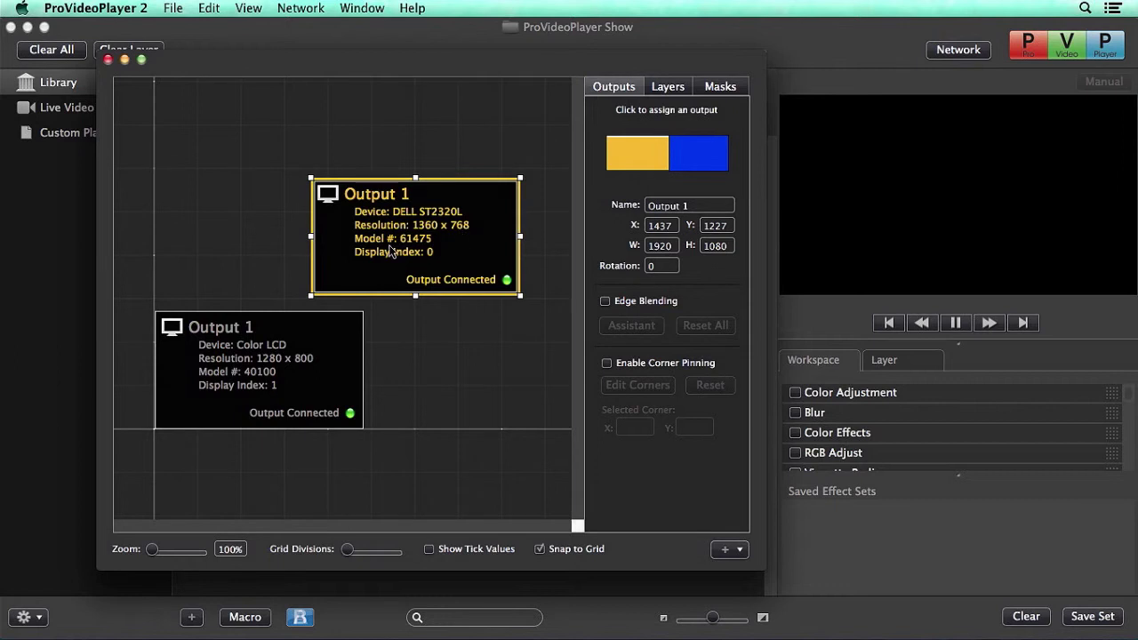
click(349, 336)
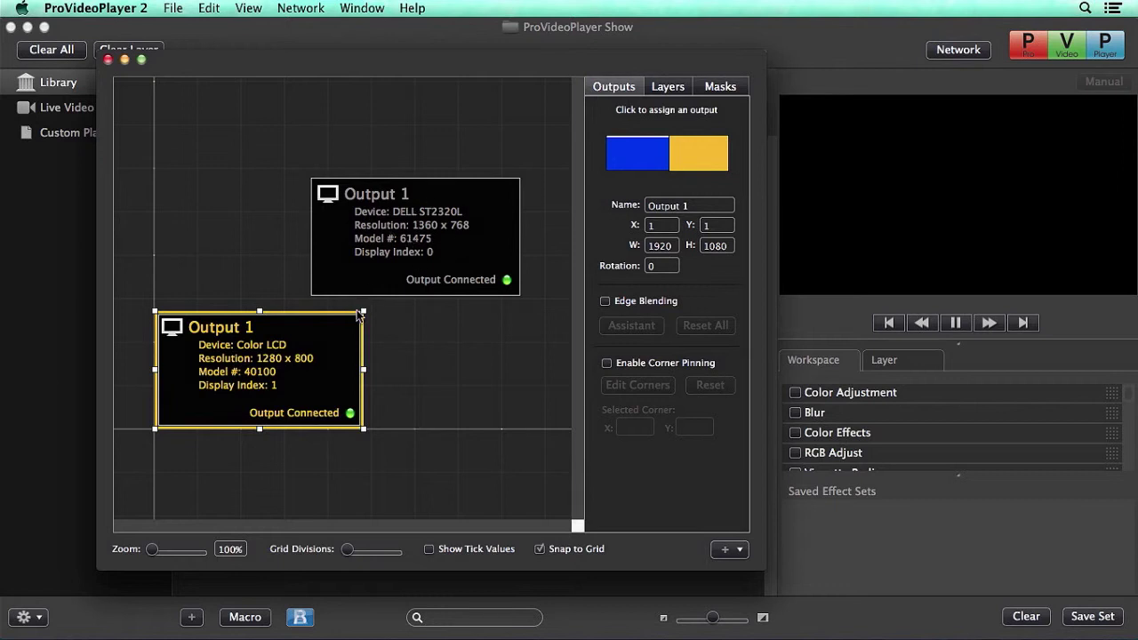
drag(364, 308, 286, 348)
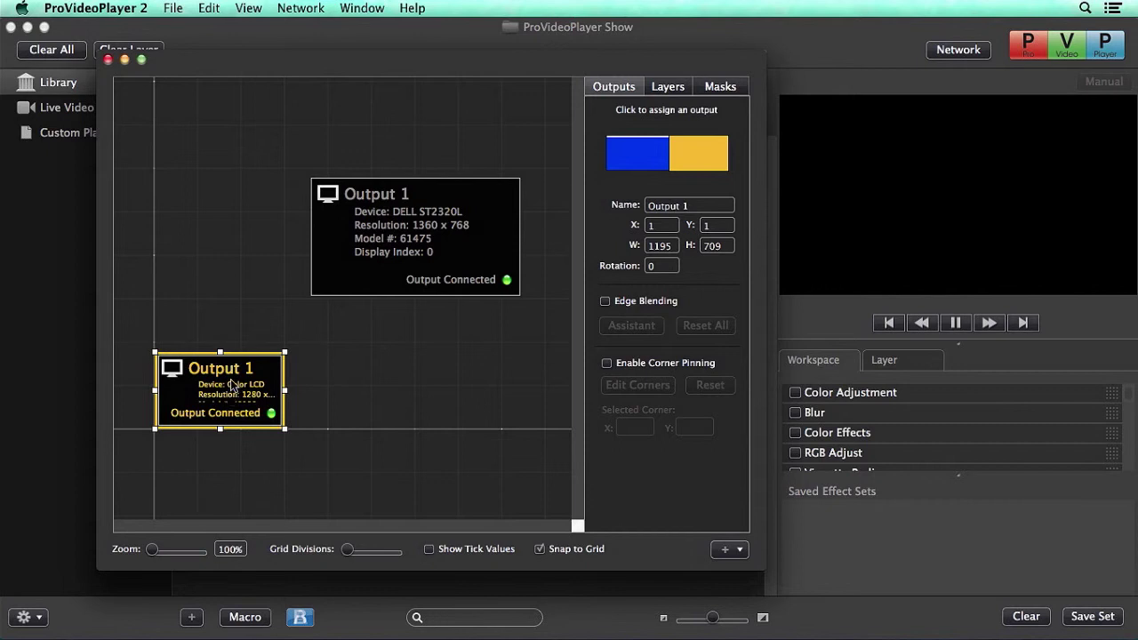
Shrink Default Target 1 on the Default Layer to about 1211 × 725 to match the resized Color LCD output.
click(682, 91)
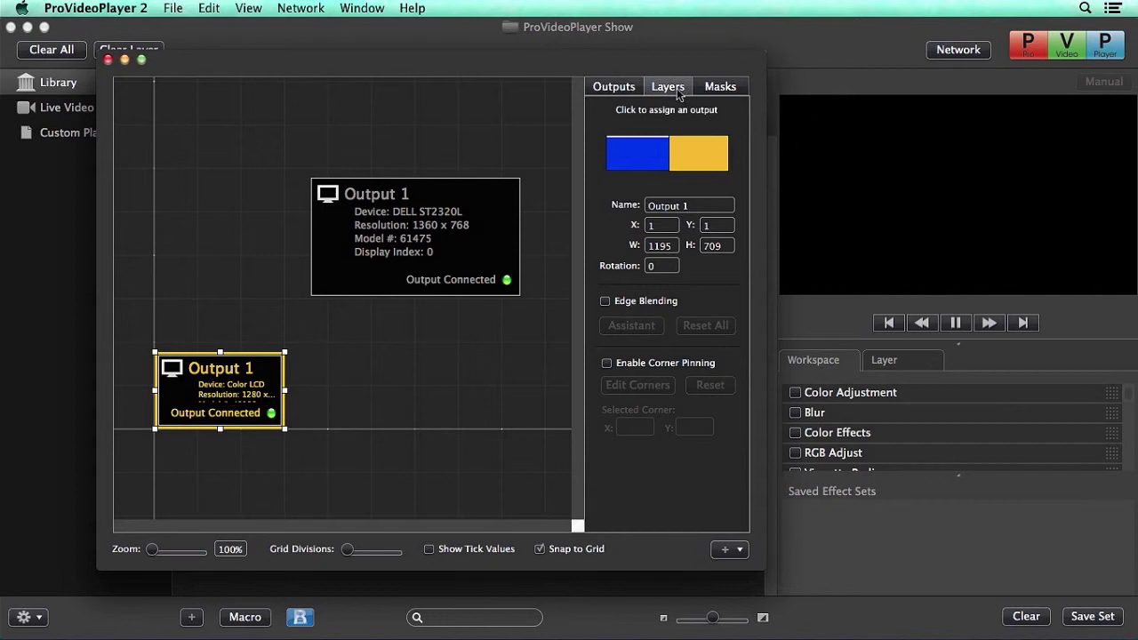
click(646, 128)
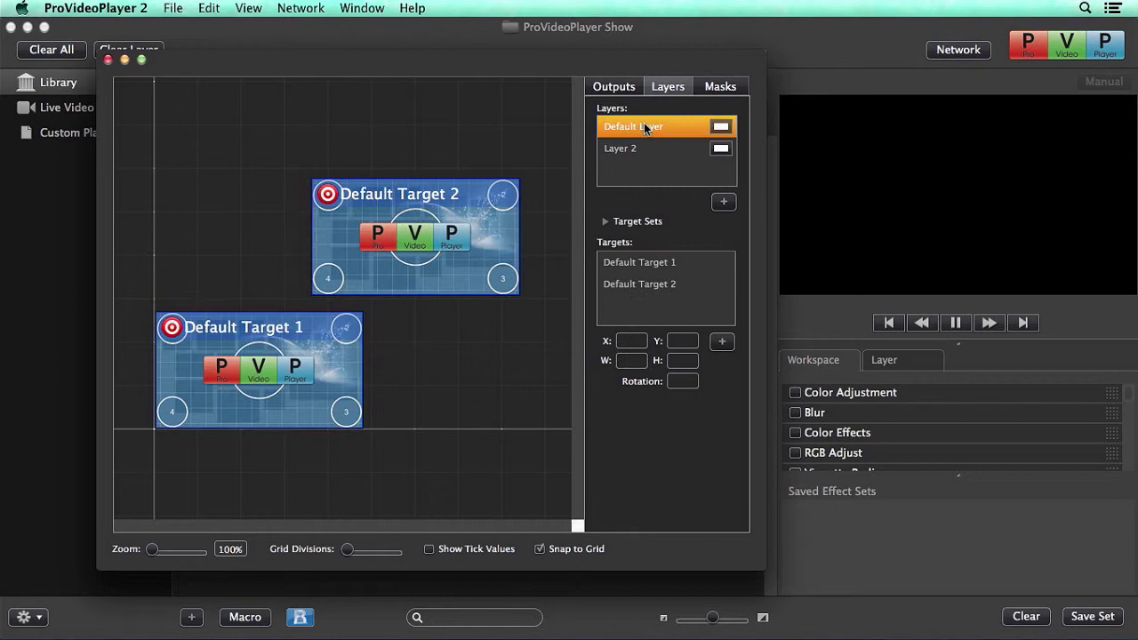
click(320, 373)
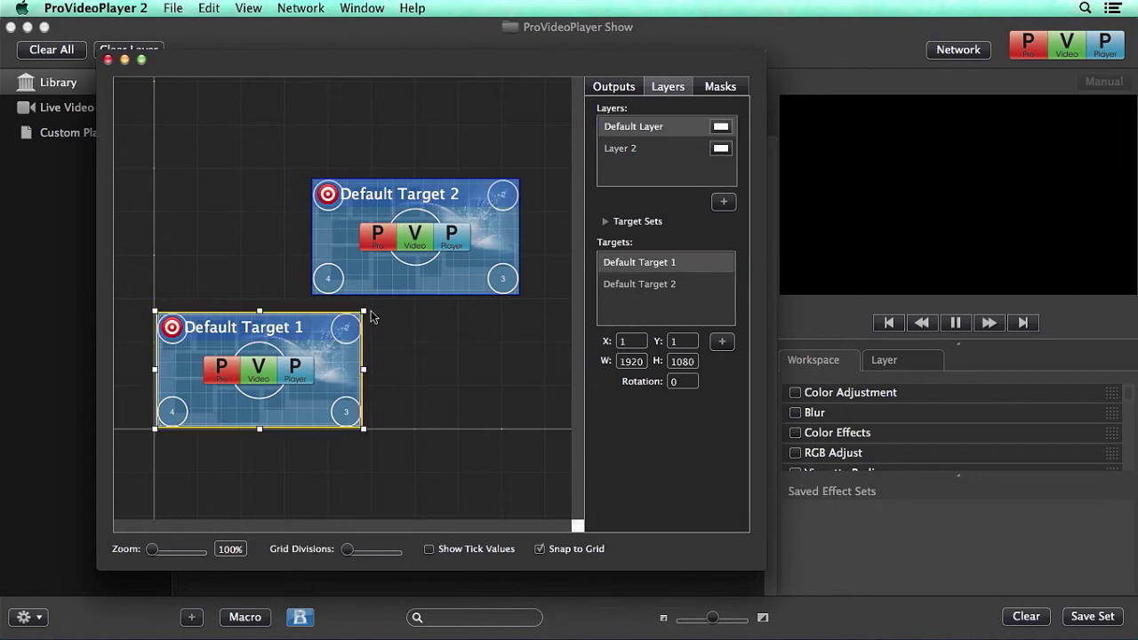
drag(365, 309, 288, 345)
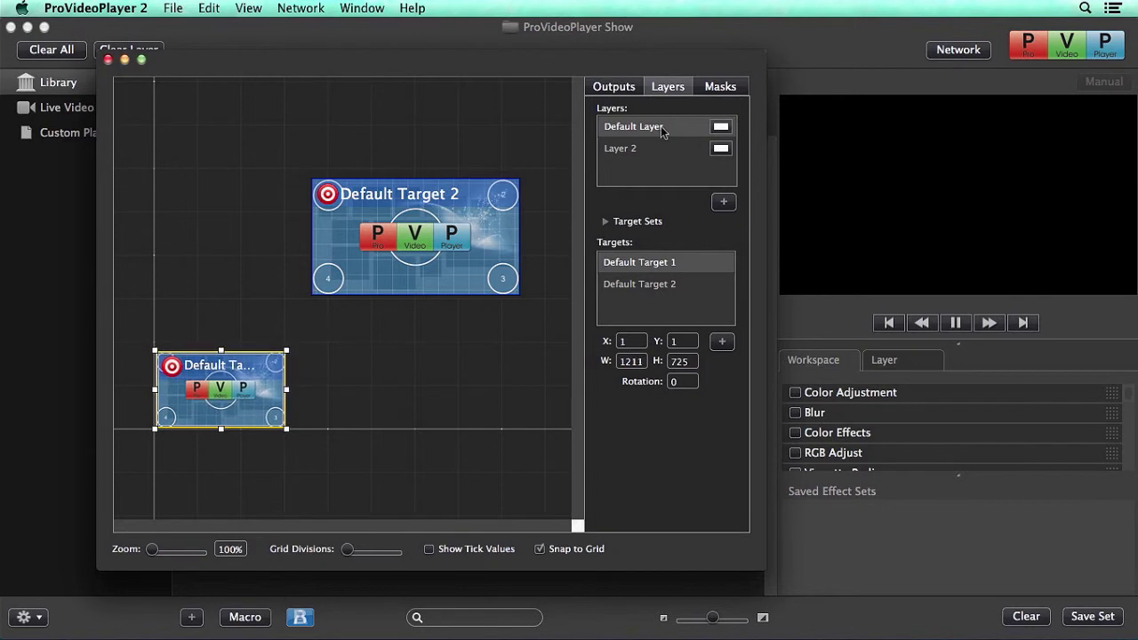
Stretch Layer 2's target over both offset outputs to about 3381 × 2373, and close the layout.
click(644, 145)
click(359, 229)
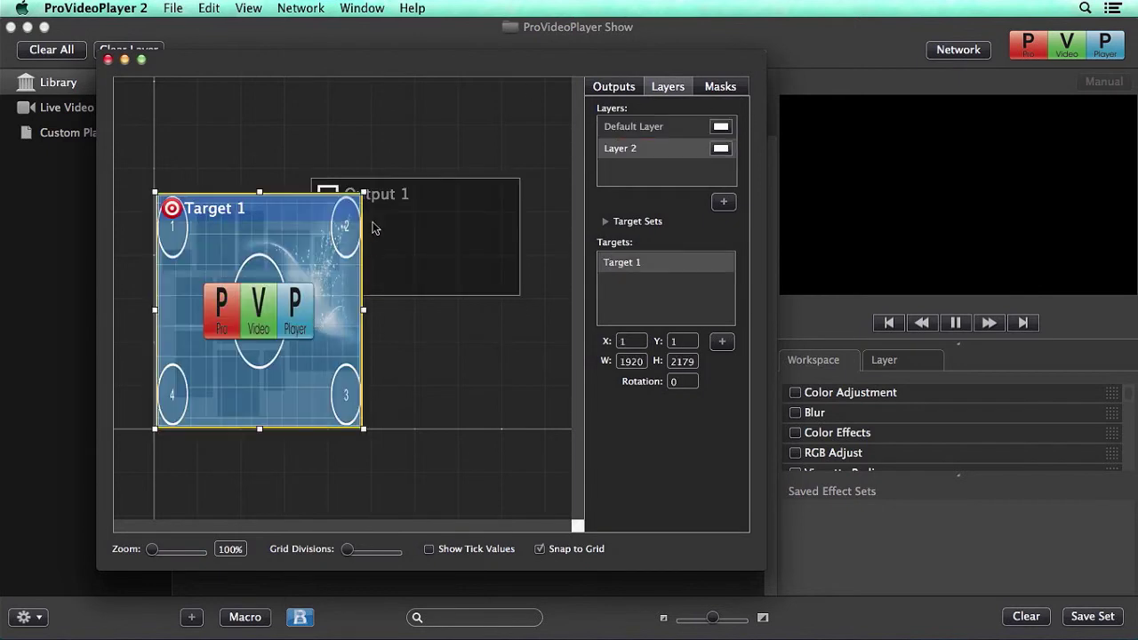
drag(365, 193, 521, 171)
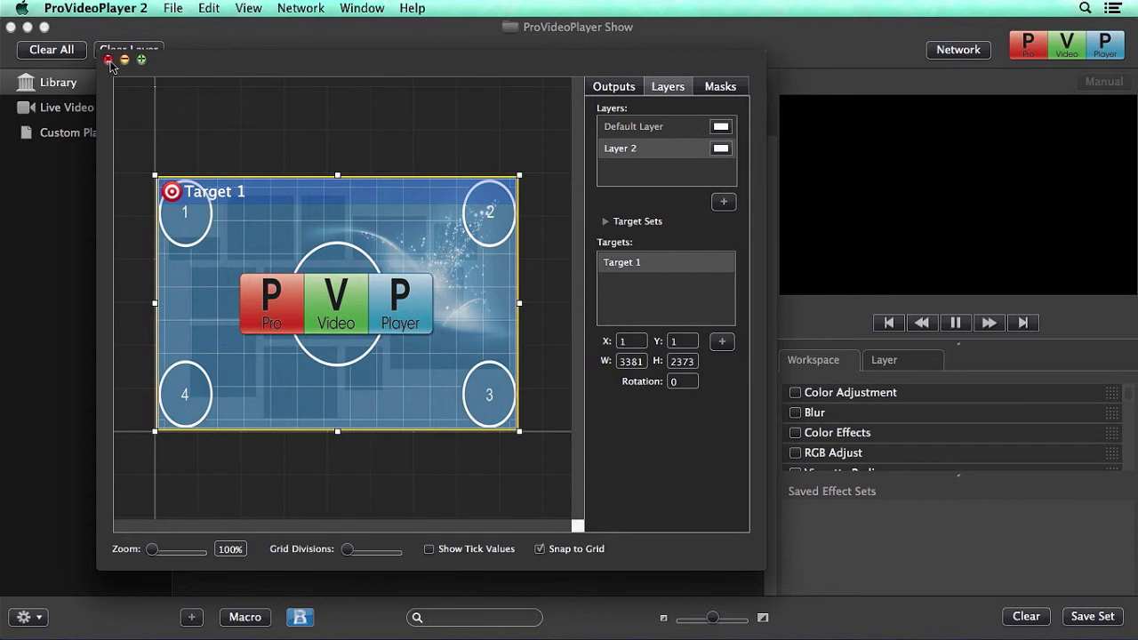
click(108, 59)
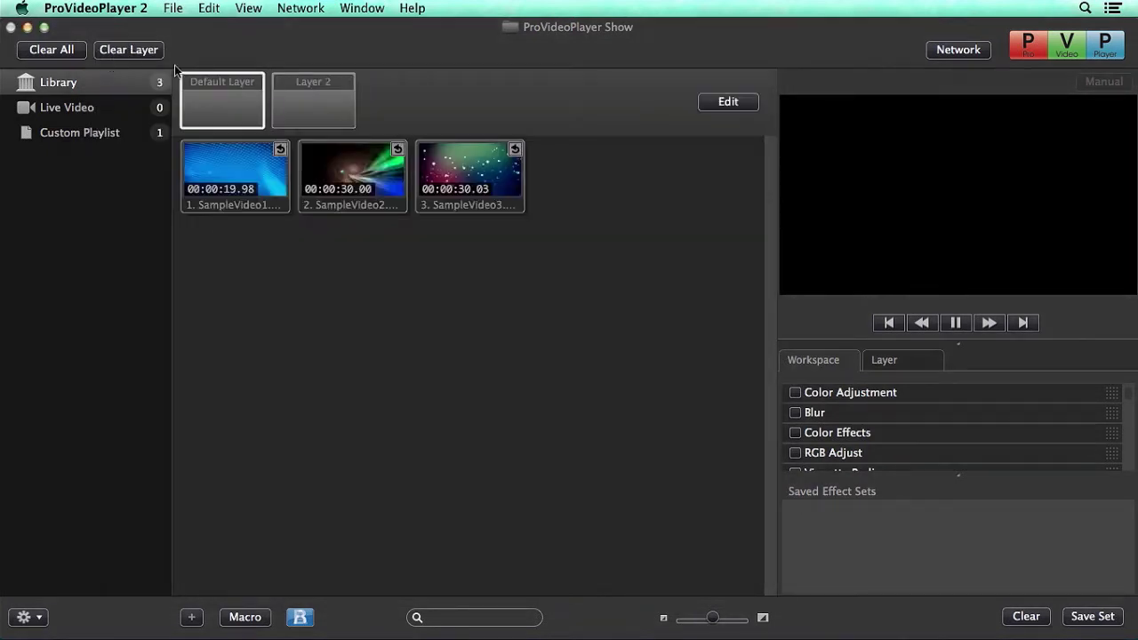
Play SampleVideo3 on the Default Layer and SampleVideo2 on Layer 2.
click(463, 168)
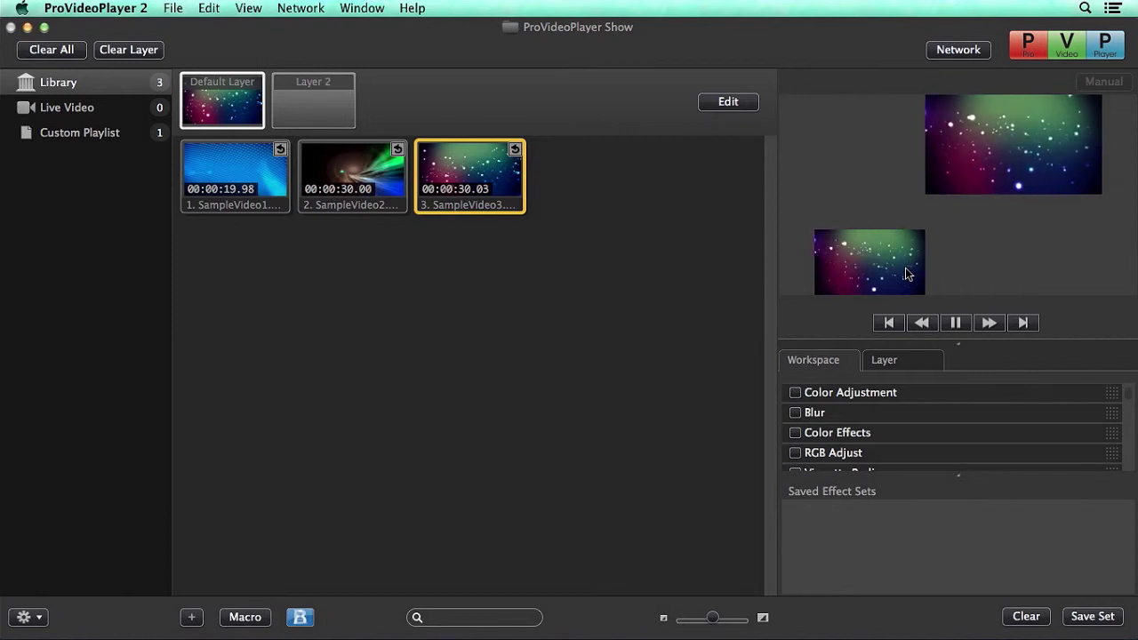
click(325, 117)
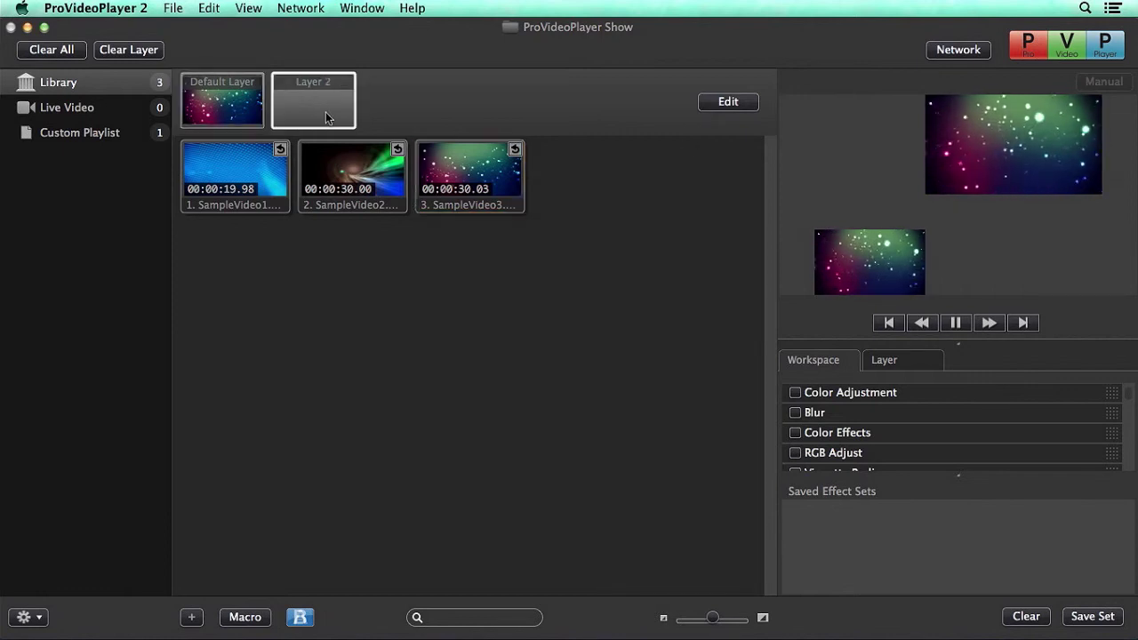
click(353, 176)
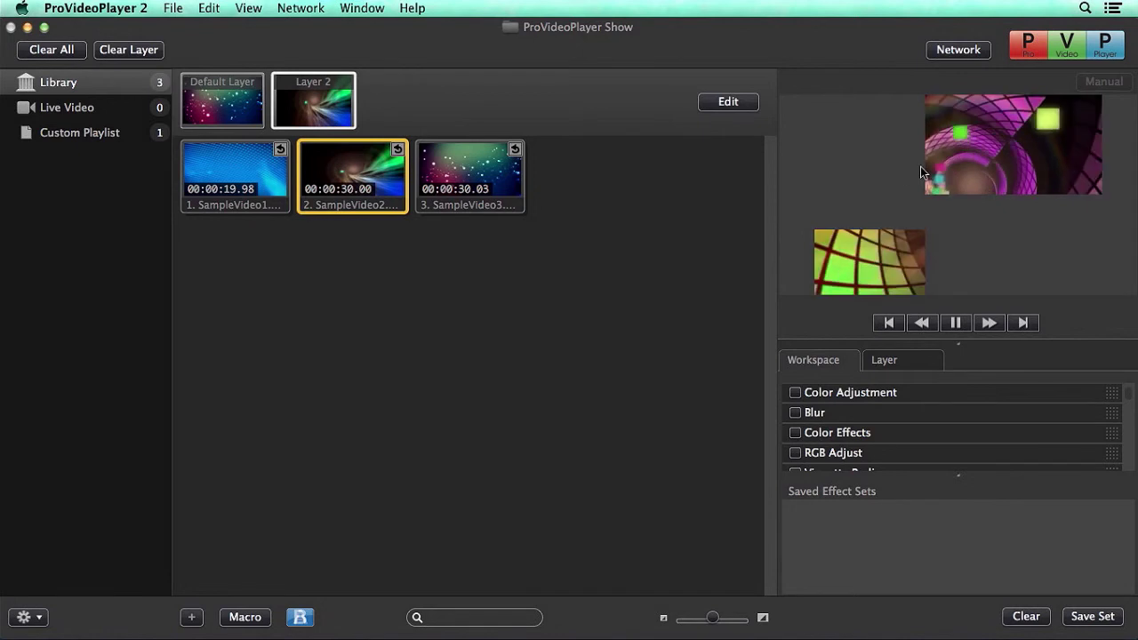
Move the DELL ST2320L output closer to the Color LCD output in the layout, close it, and clear Layer 2.
click(729, 102)
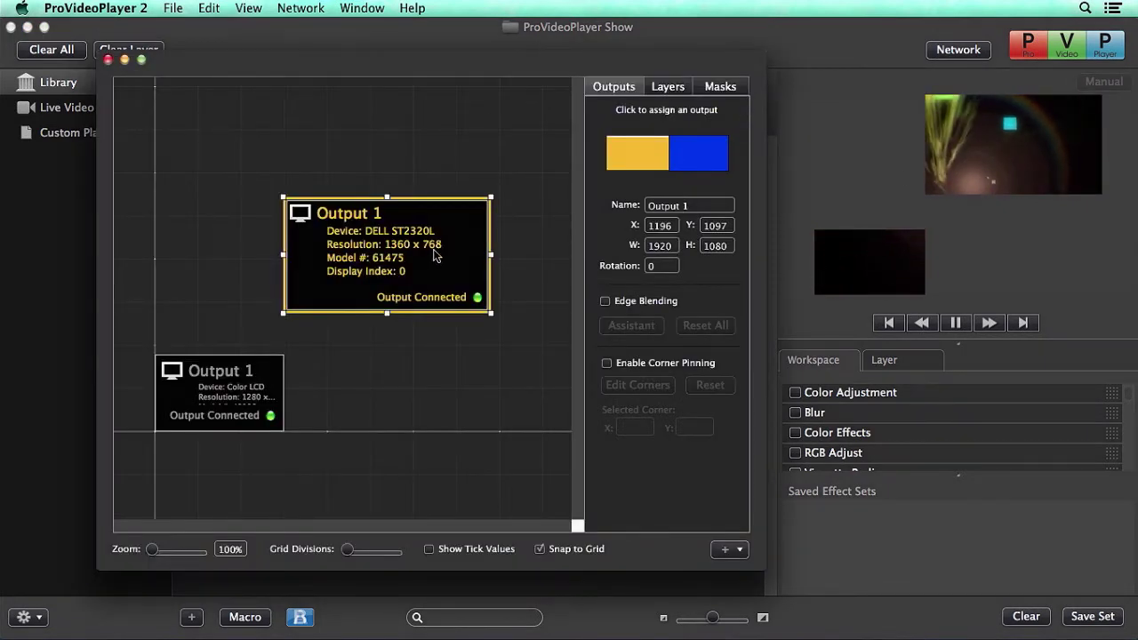
drag(435, 249, 409, 273)
click(667, 87)
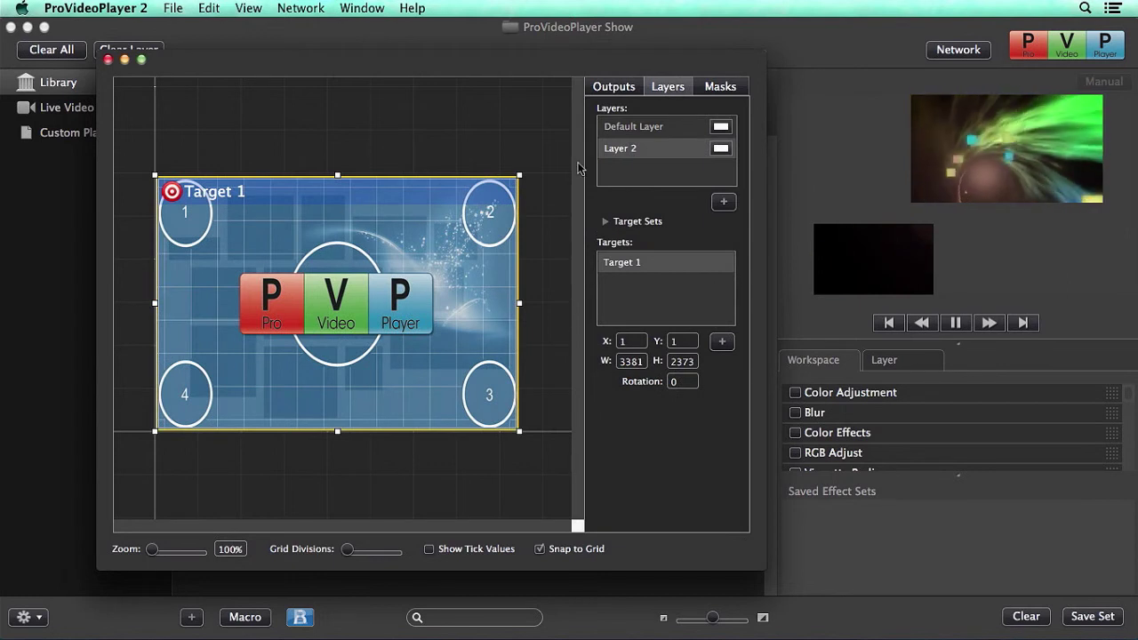
click(622, 88)
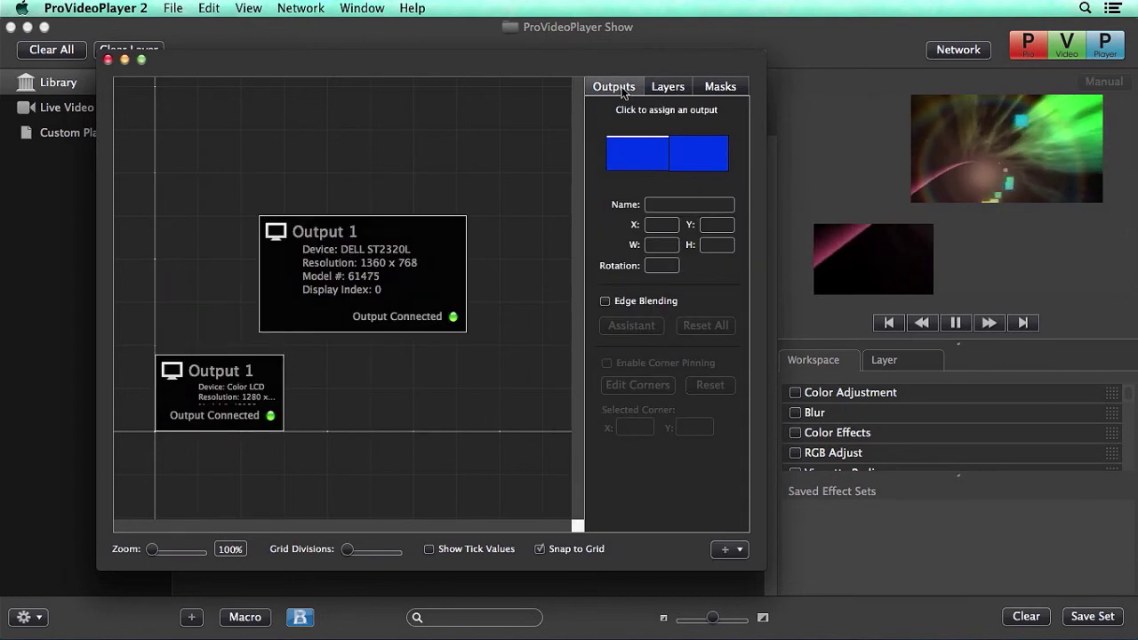
click(107, 60)
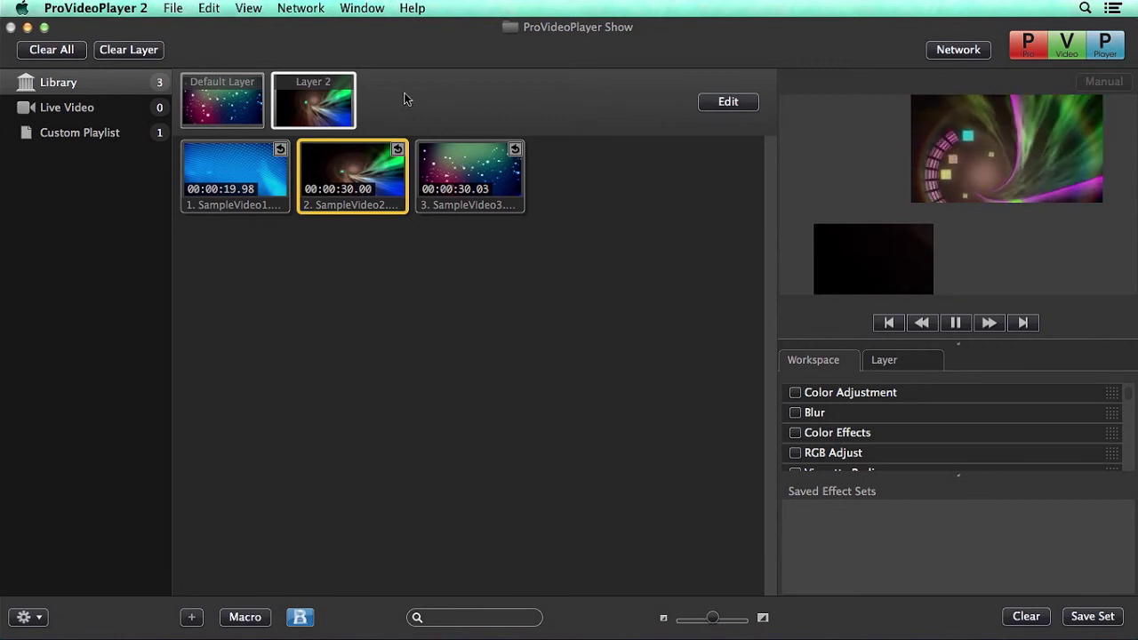
click(146, 54)
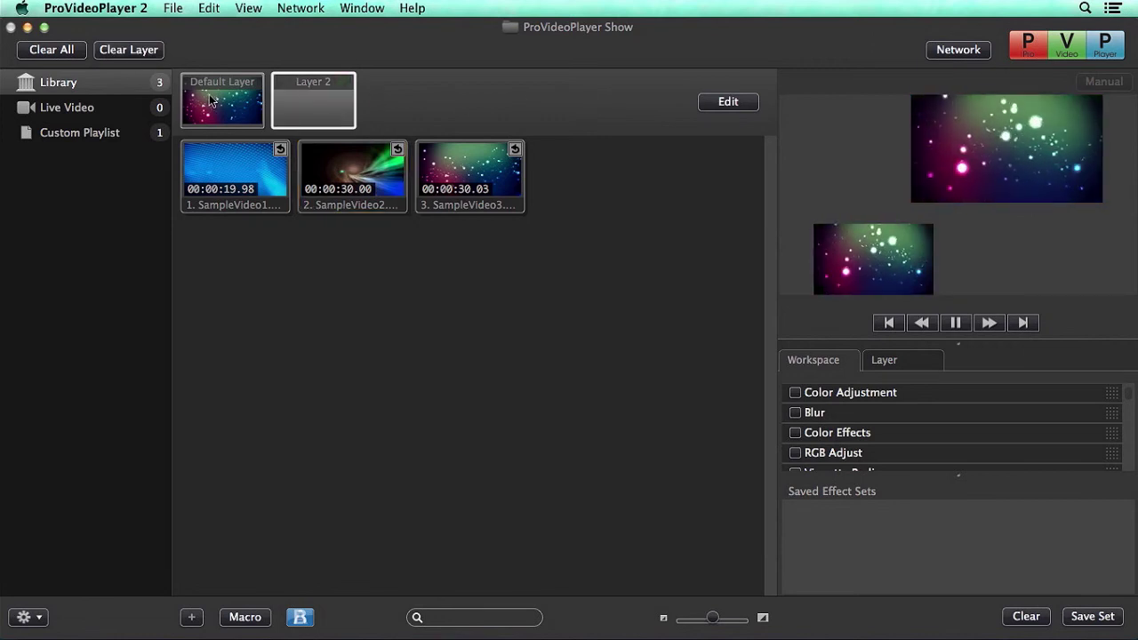